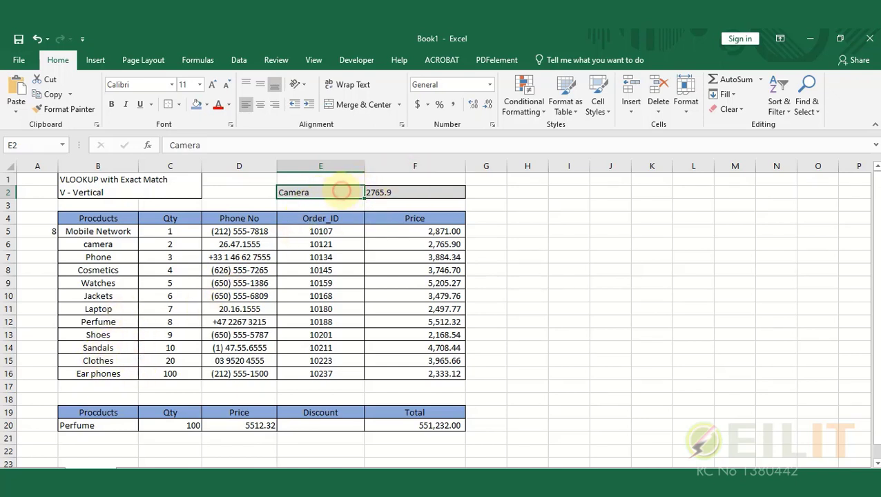
Try the existing price lookup by entering Sandals and finally Watches as the product in E2.
type("Sandals")
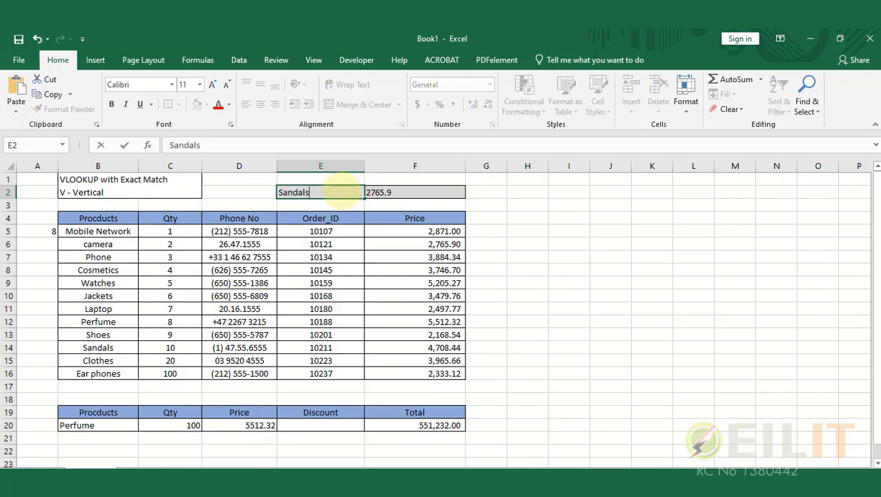
key("Return")
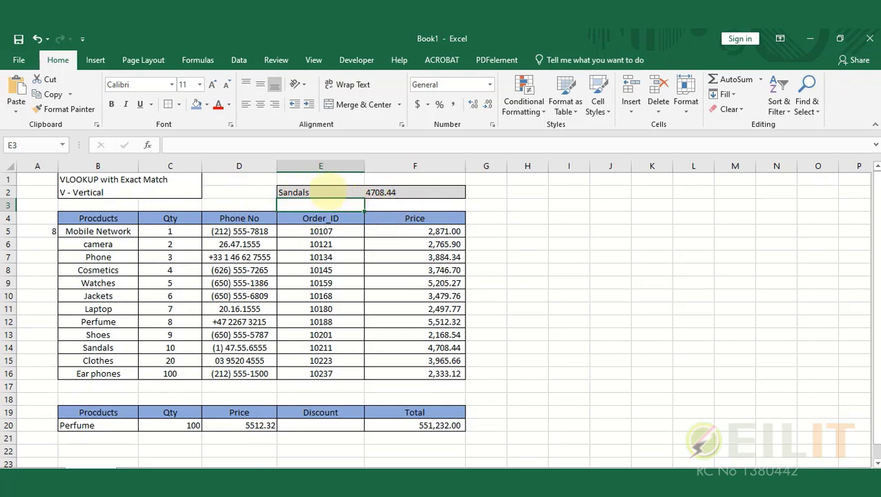
left_click(327, 192)
type("Wat")
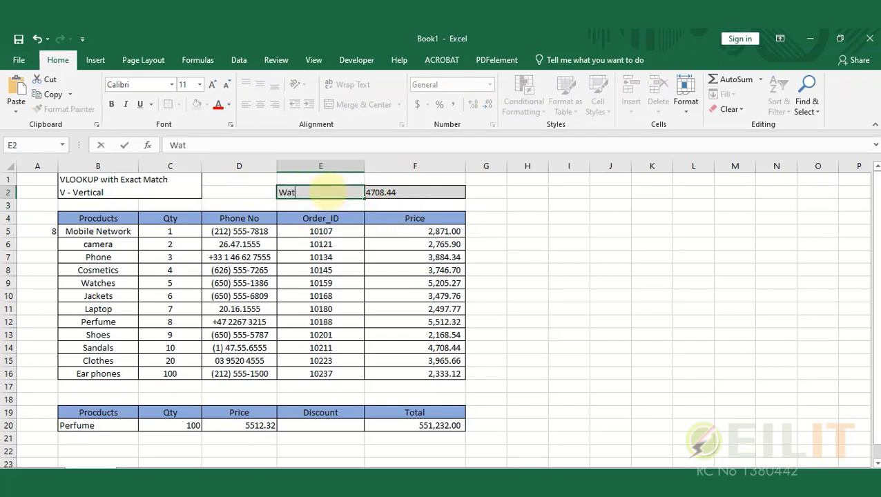
type("ches")
key("Return")
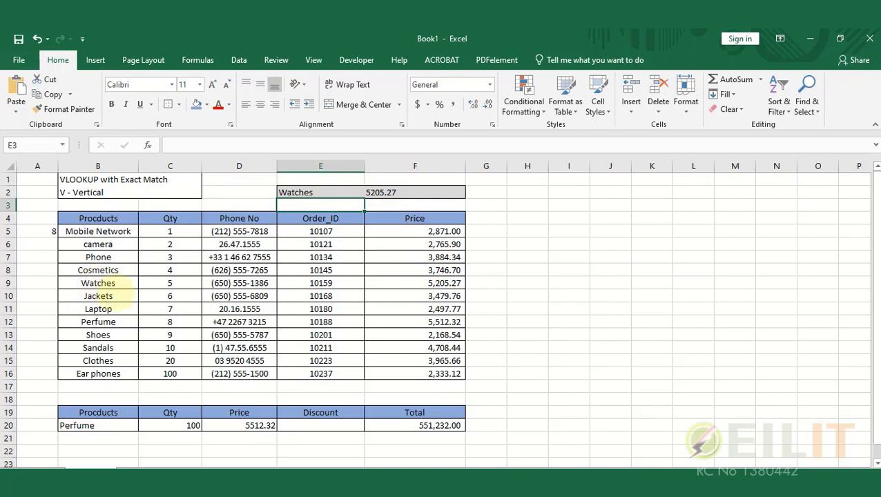
Check the Watches row B9:F9 in the product table against the looked-up price.
left_click_drag(128, 284, 444, 284)
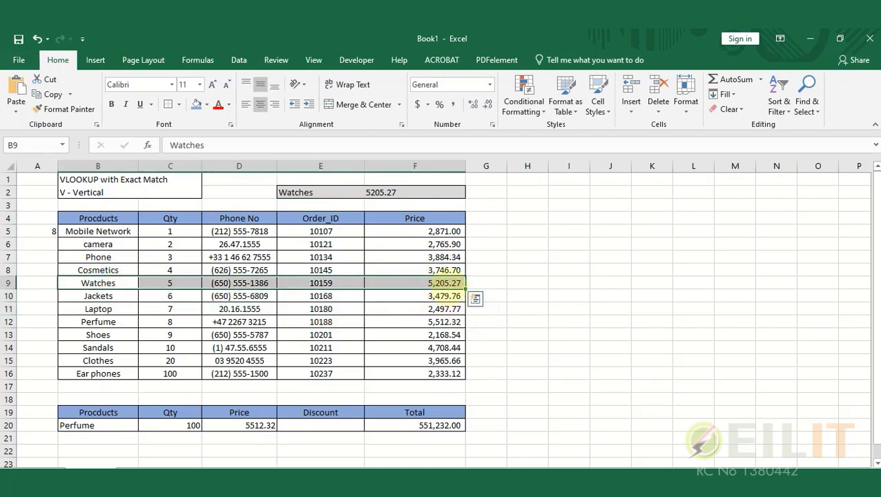
left_click(444, 285)
left_click(568, 257)
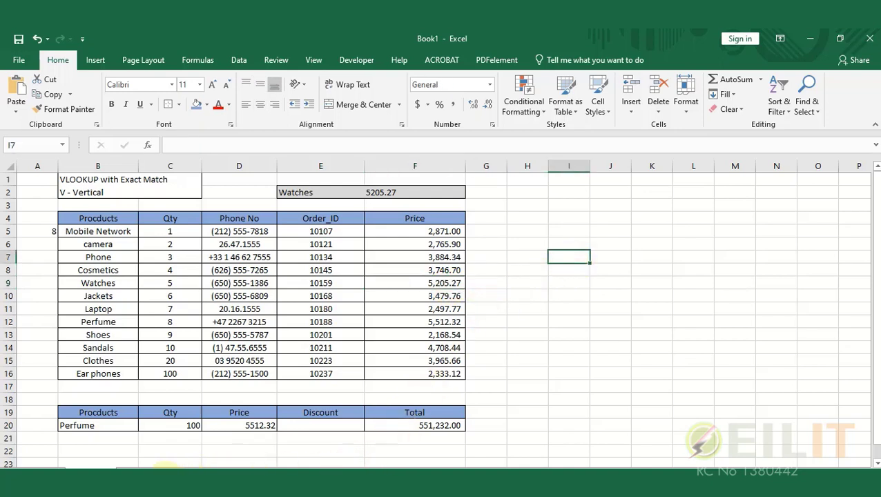
Copy the product table B4:F16 with its headers and paste it at C4 on the blank worksheet.
left_click_drag(77, 218, 405, 374)
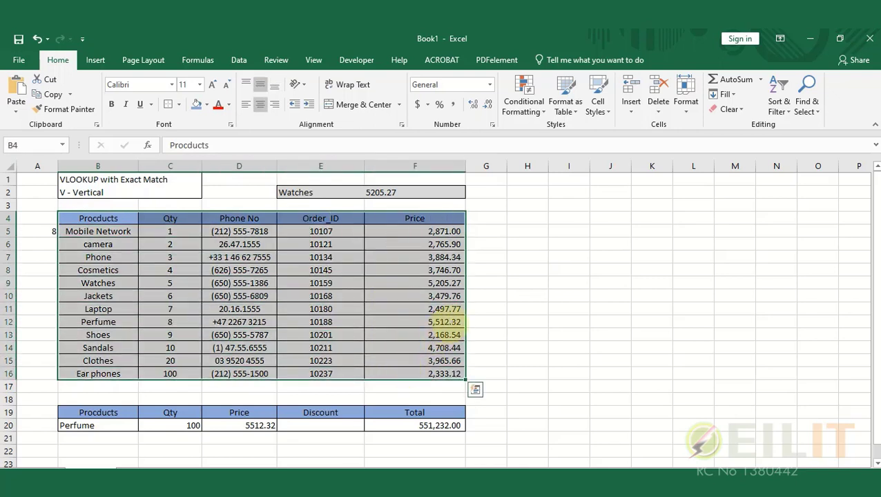
key("ctrl+c")
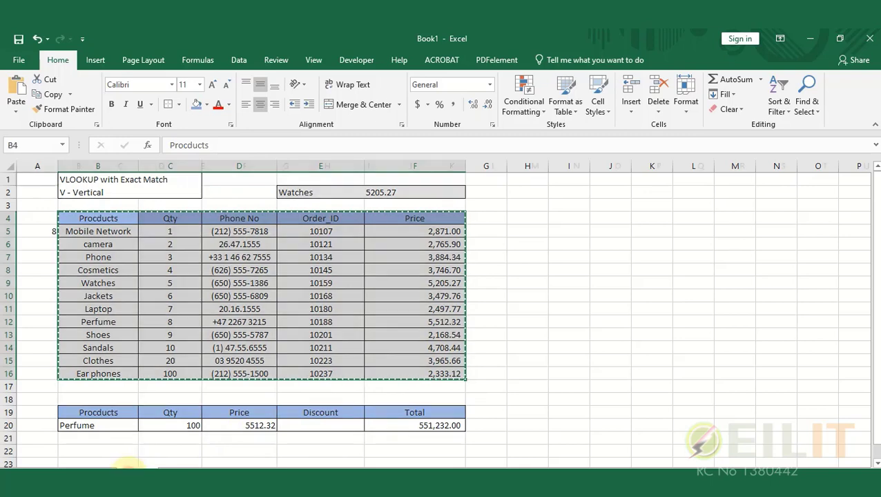
left_click(125, 471)
left_click(116, 220)
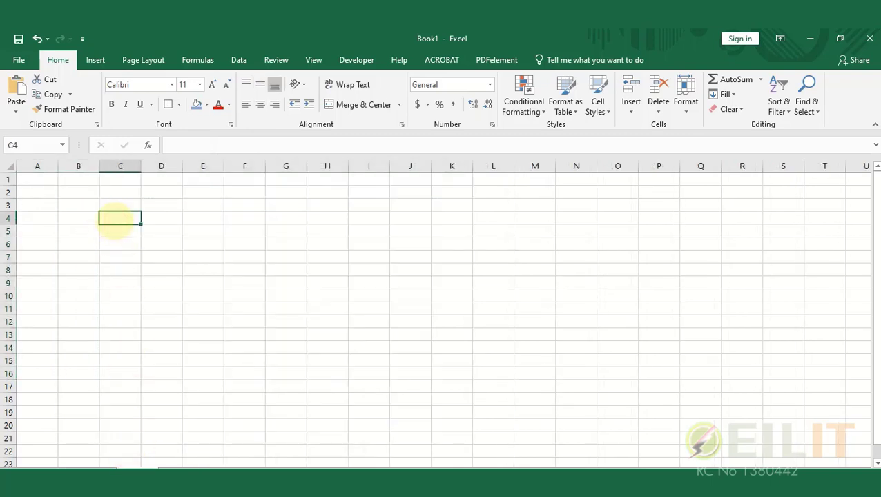
key("ctrl+v")
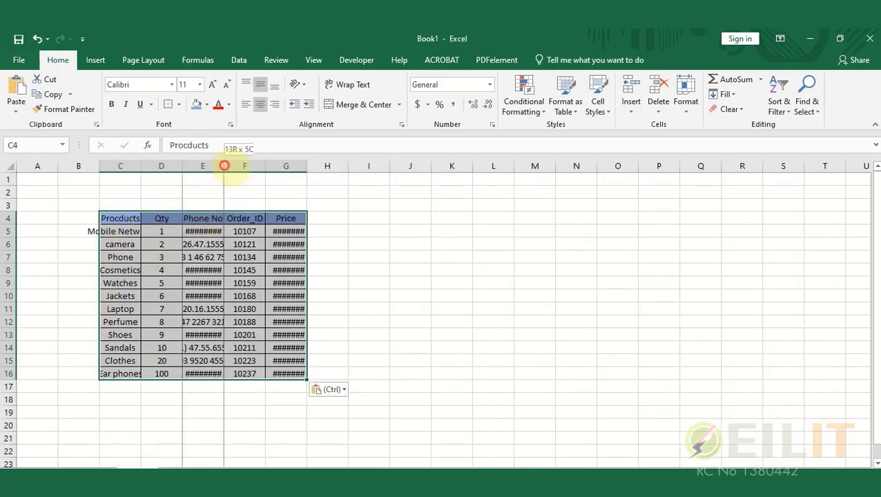
Widen columns C, E and G so the product names, phone numbers and prices are fully readable.
left_click_drag(224, 166, 246, 165)
left_click_drag(330, 167, 365, 173)
mouse_move(246, 167)
left_mouse_down()
mouse_move(278, 173)
mouse_move(254, 173)
left_mouse_up()
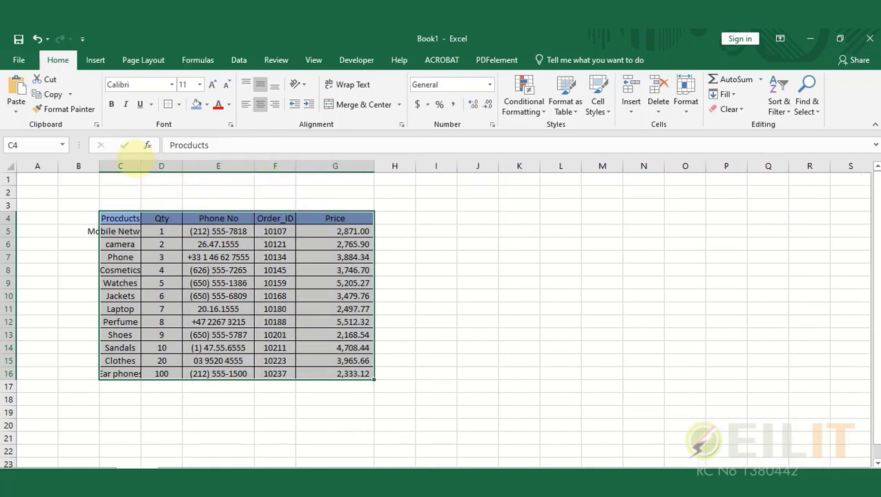
left_click_drag(141, 166, 178, 169)
left_click(520, 241)
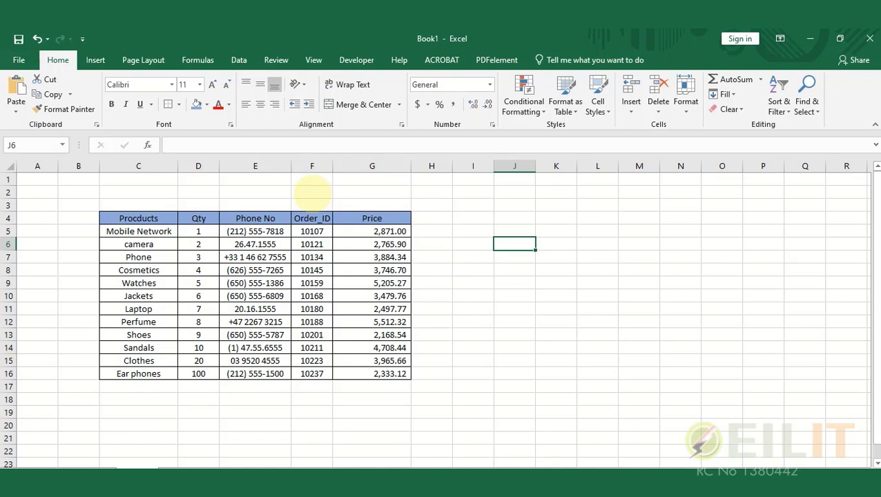
Enter Camera as the lookup product in F2 above the copied table.
left_click_drag(312, 193, 373, 193)
left_click(308, 191)
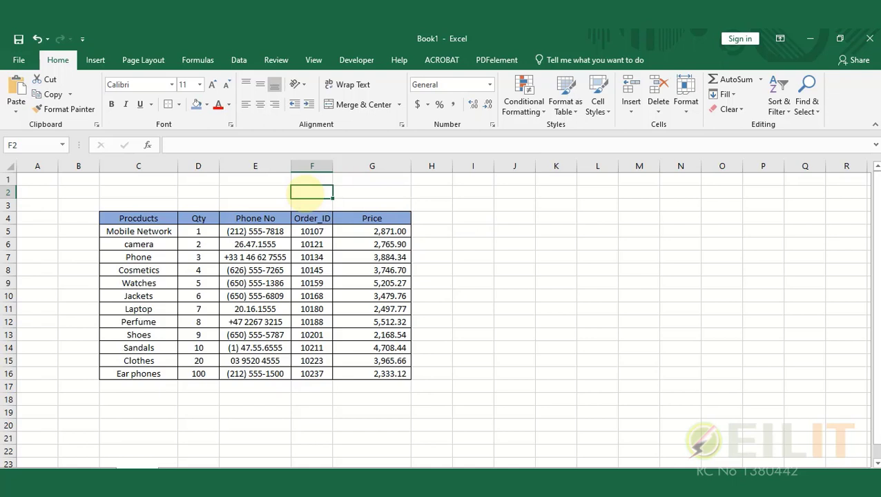
type("C")
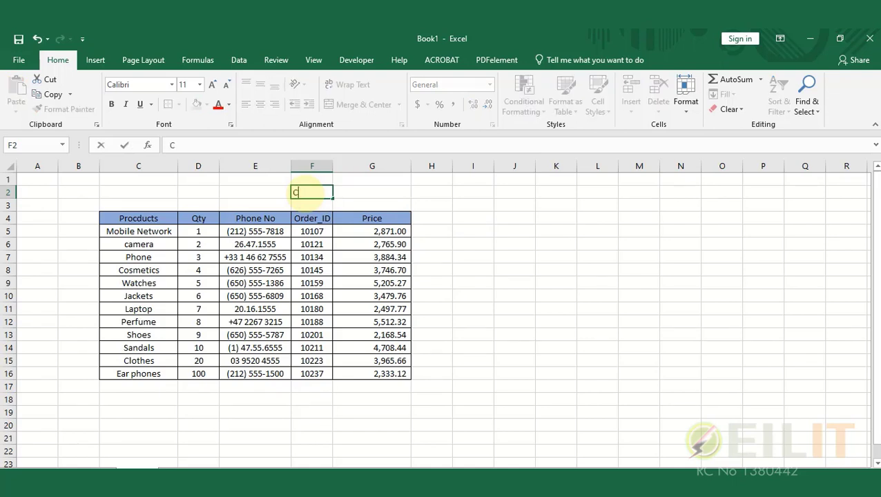
type("amera")
Enter the exact-match price formula =VLOOKUP(F2,C5:G16,5,0) in G2.
left_click(369, 191)
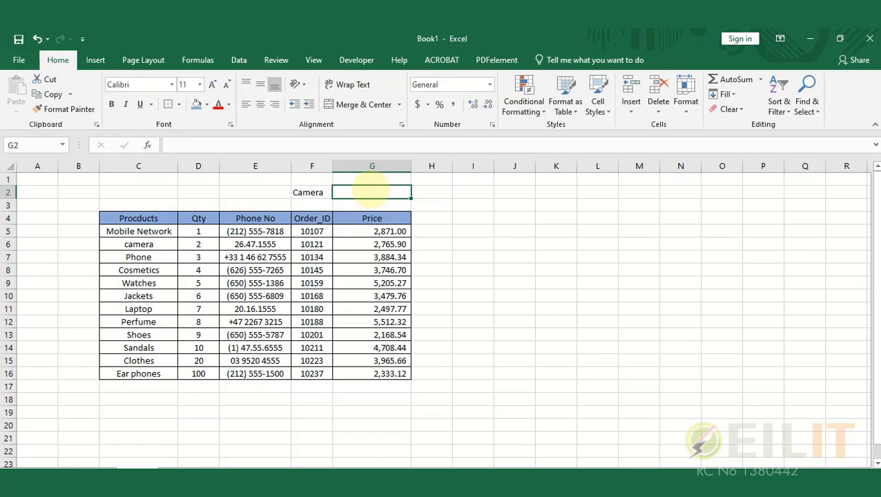
type("=")
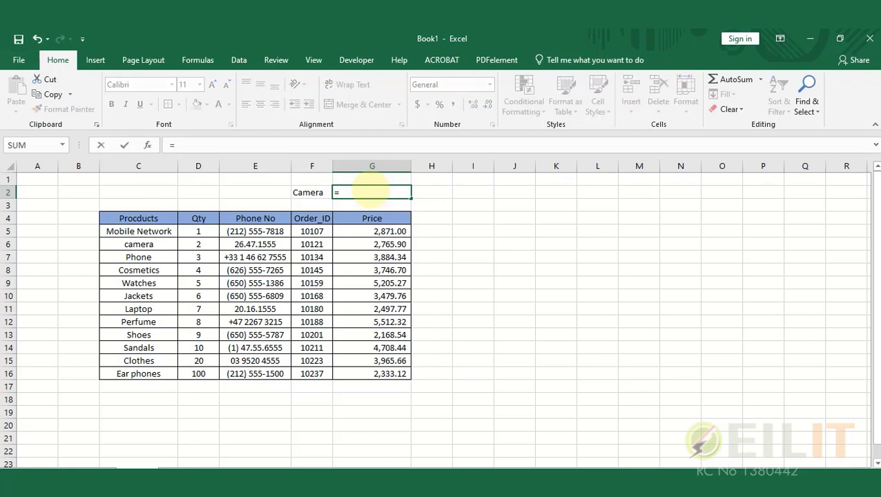
type("VL")
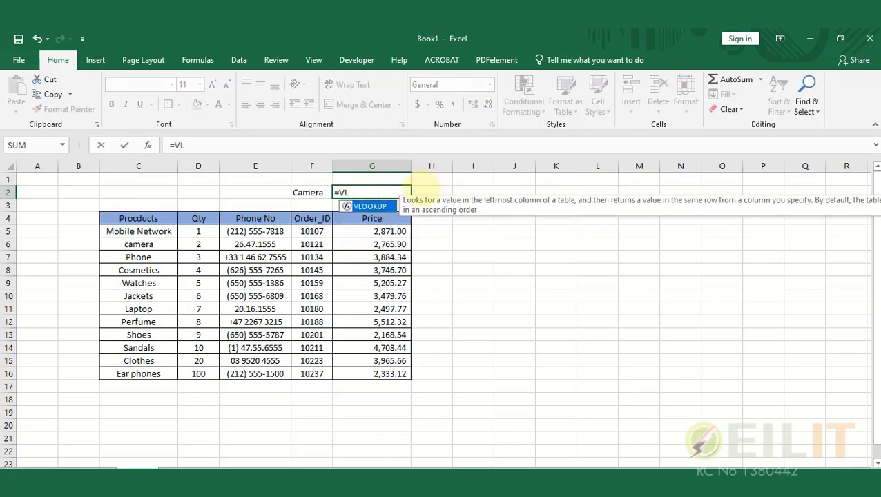
double_click(369, 205)
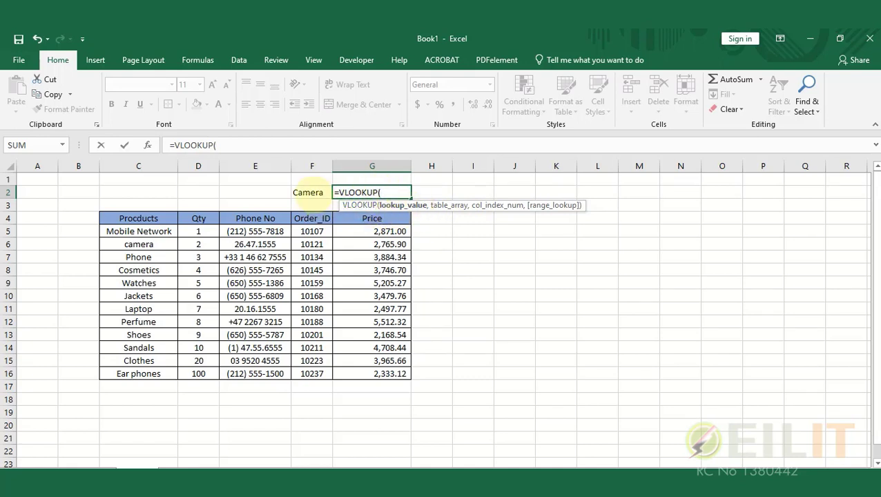
left_click(315, 195)
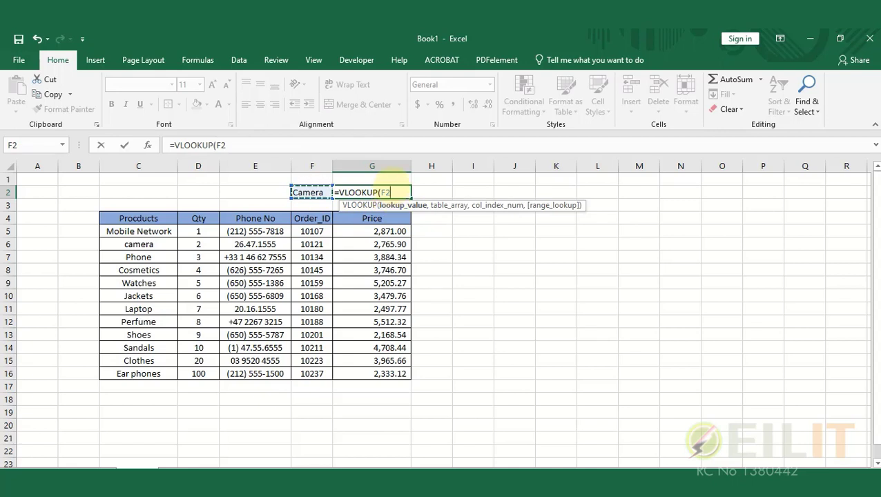
type(",")
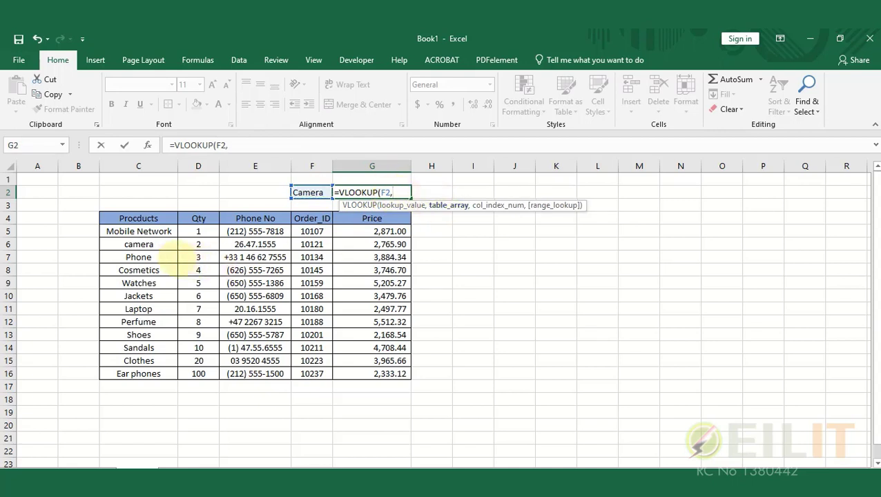
left_click_drag(111, 231, 368, 377)
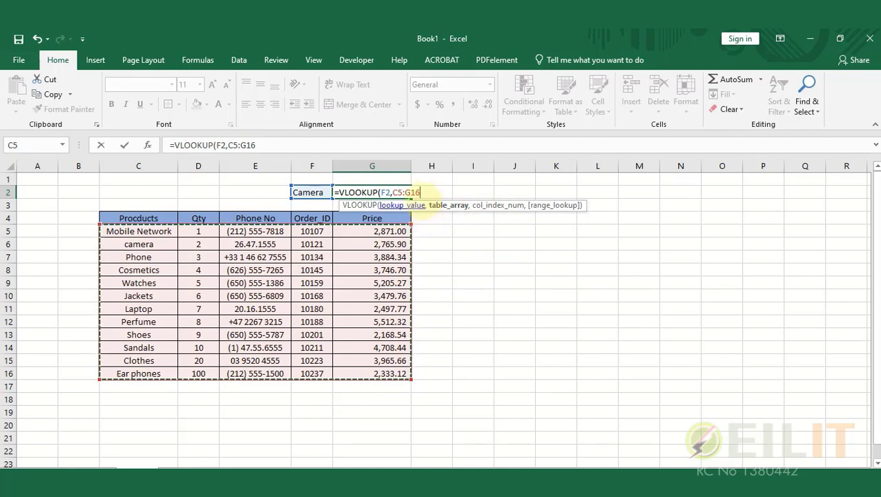
type(",5")
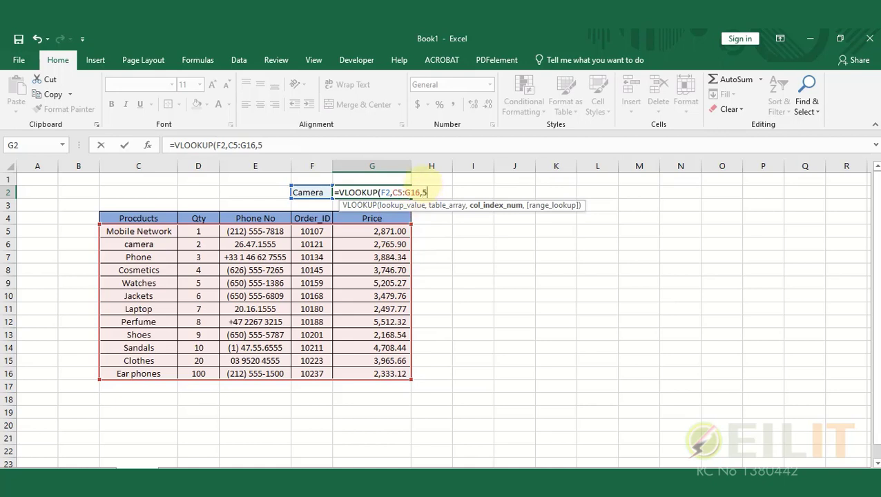
type(",")
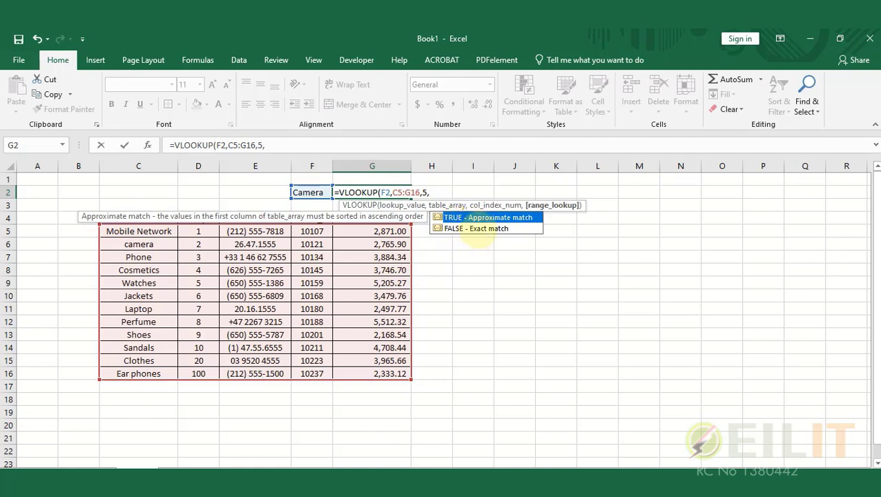
type("0)")
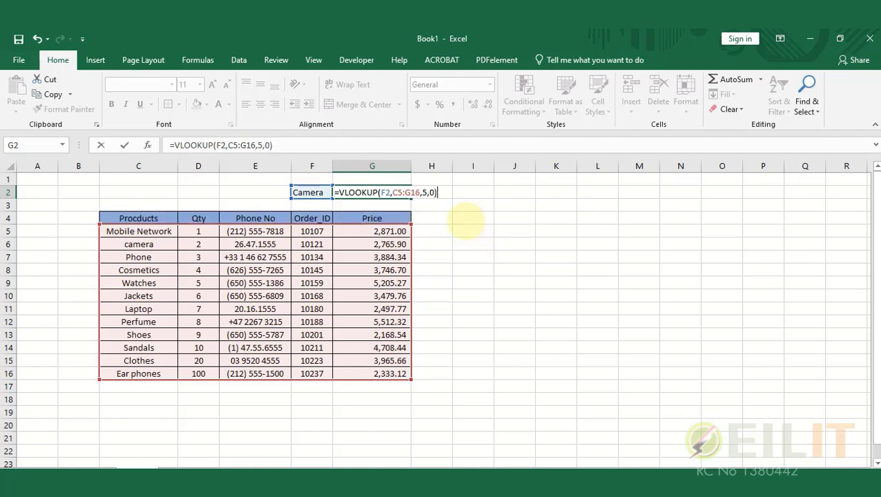
key("Return")
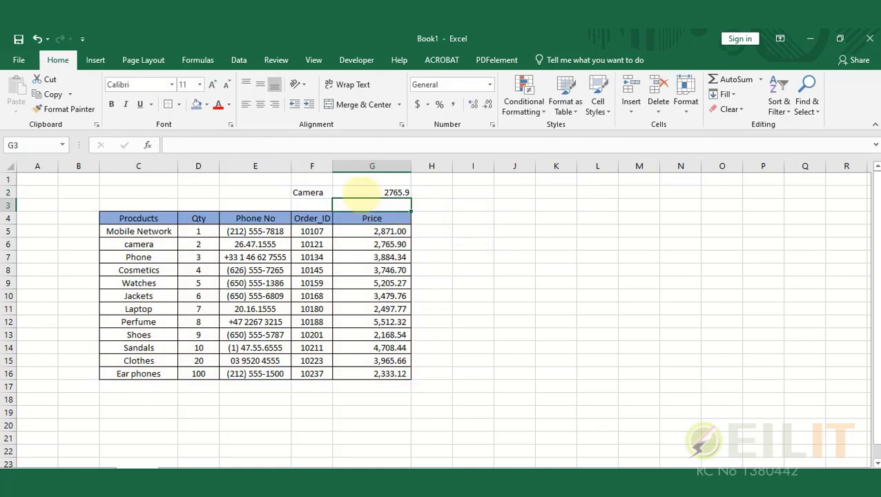
Show the price in G2 with two decimals and shade F2:G2 with the blue fill colour.
left_click_drag(300, 191, 403, 192)
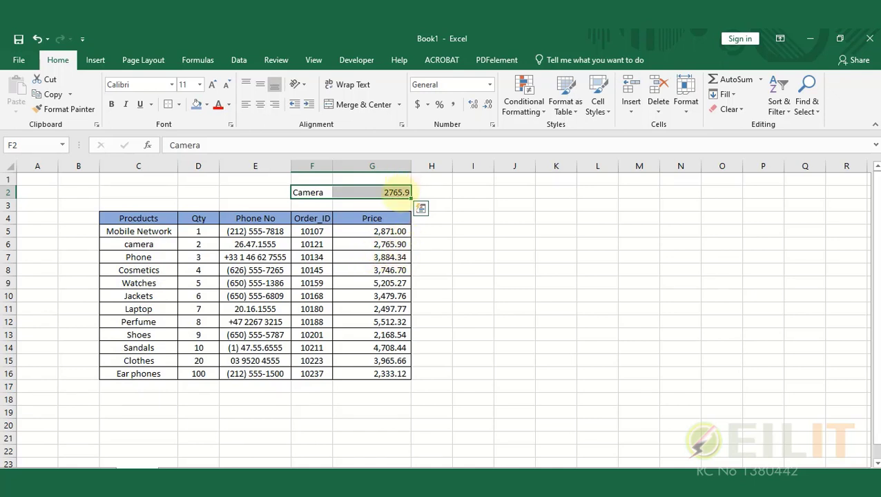
left_click(396, 194)
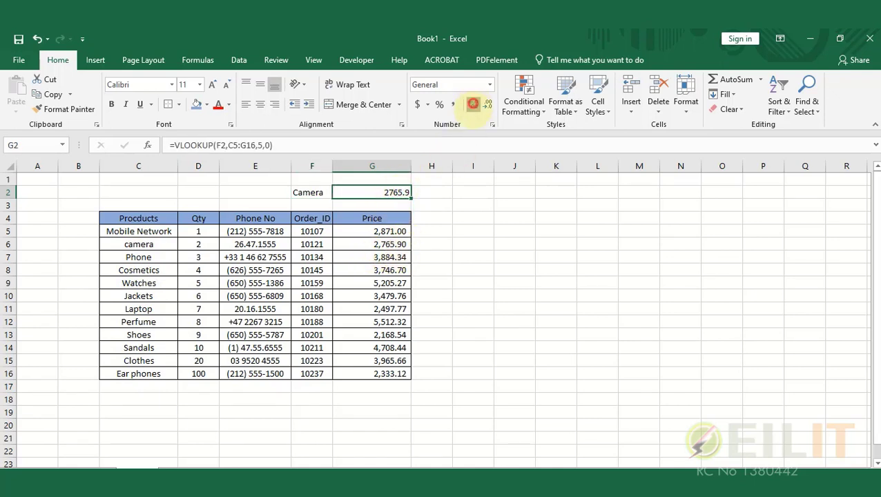
left_click(472, 103)
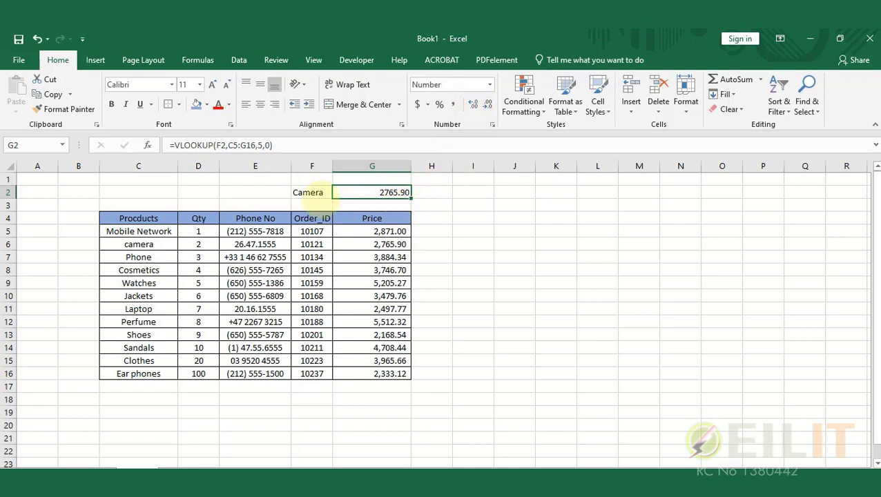
left_click_drag(310, 195, 375, 192)
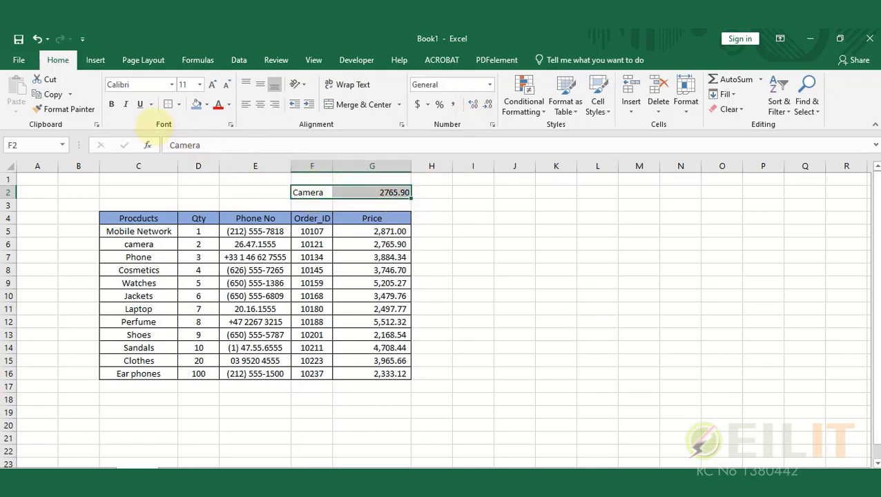
left_click(196, 104)
left_click(580, 257)
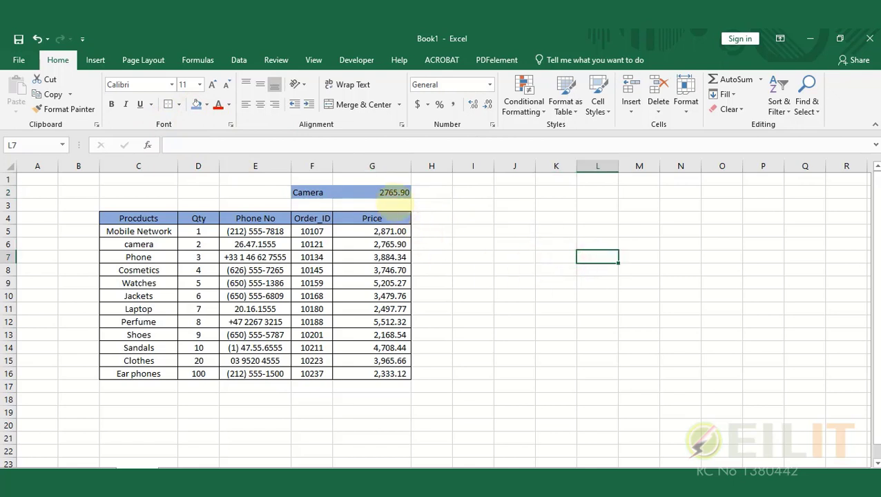
Change the lookup product in F2 to Phone and inspect the price formula in G2.
left_click(310, 191)
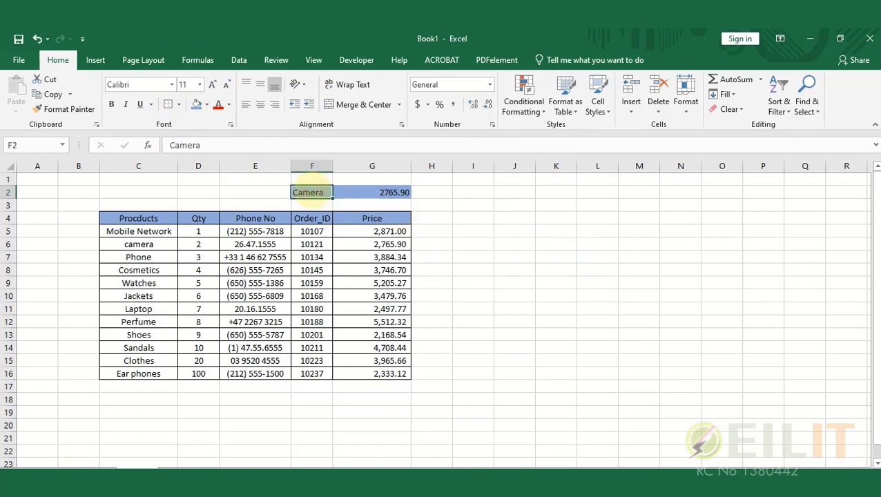
type("P")
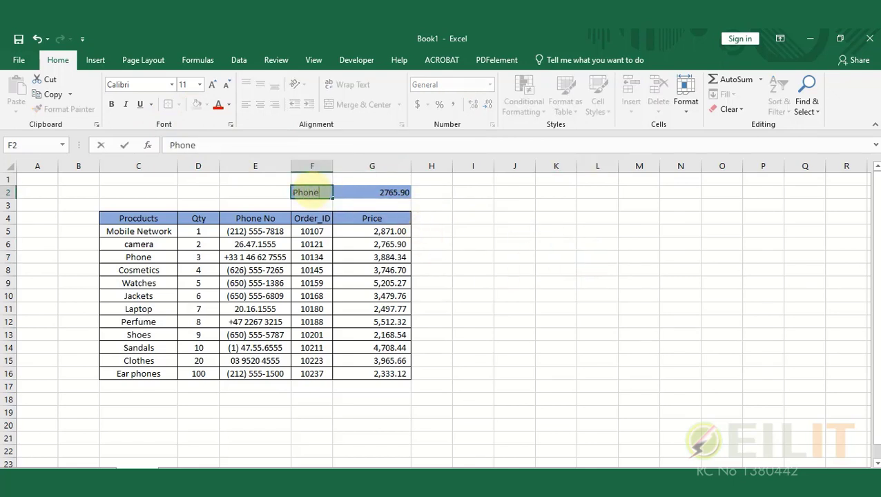
type("hone")
key("Return")
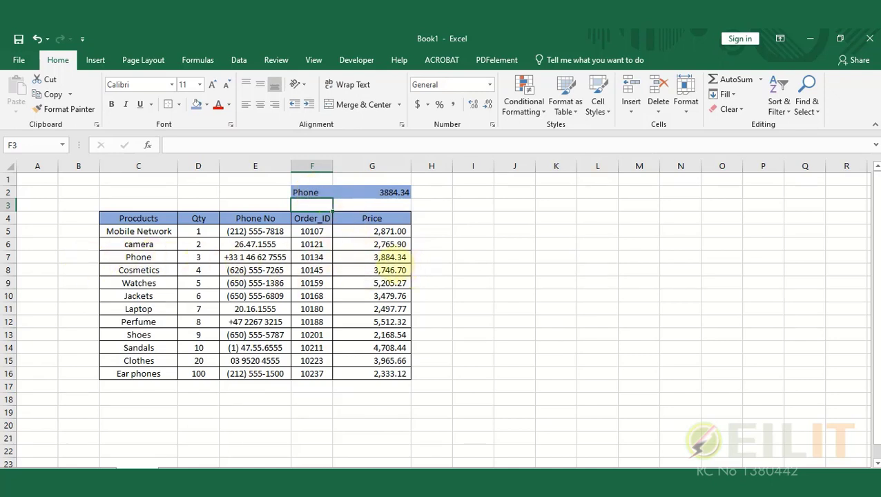
left_click(376, 196)
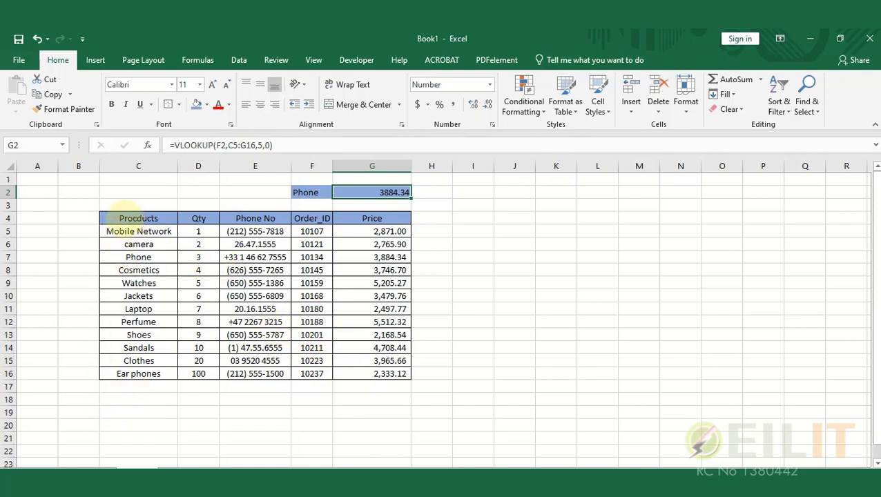
Copy the header and first product row C4:G5 into a new block starting at C20.
left_click_drag(134, 217, 350, 231)
key("ctrl+c")
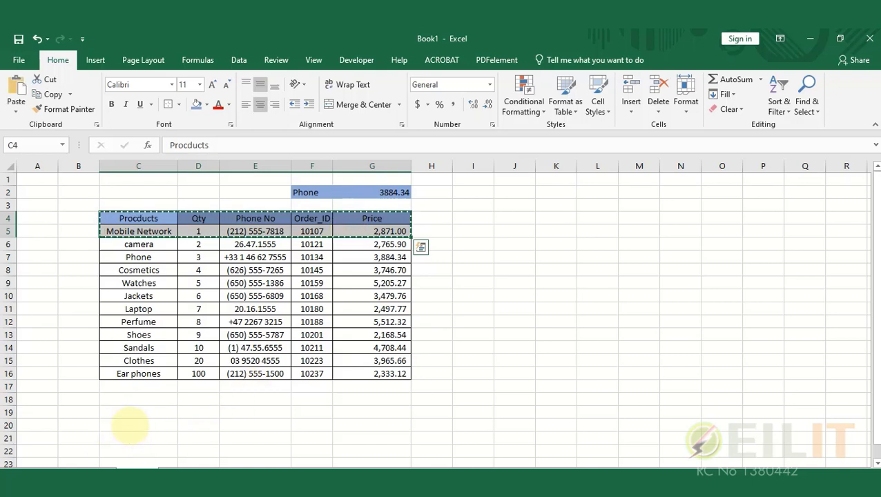
left_click(130, 425)
key("ctrl+v")
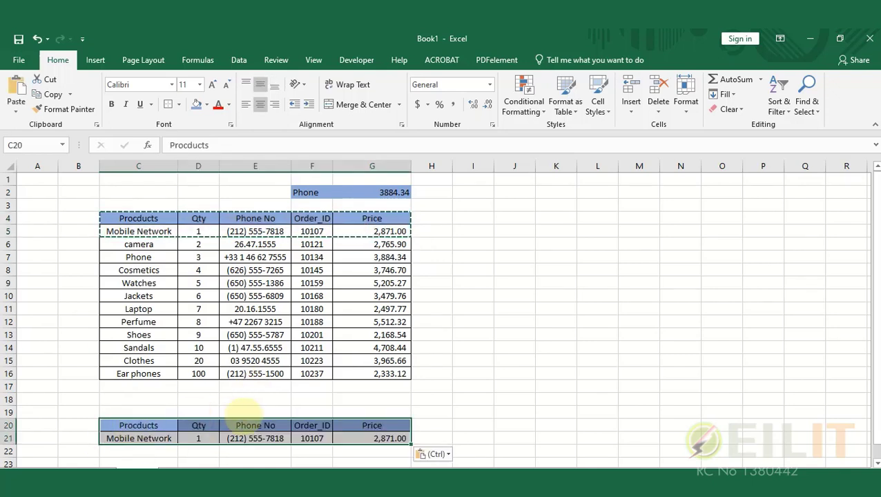
Try to delete the entire rows of the copied Phone No cells E20:E21, and undo the deletion.
scroll(183, 390, "down", 2)
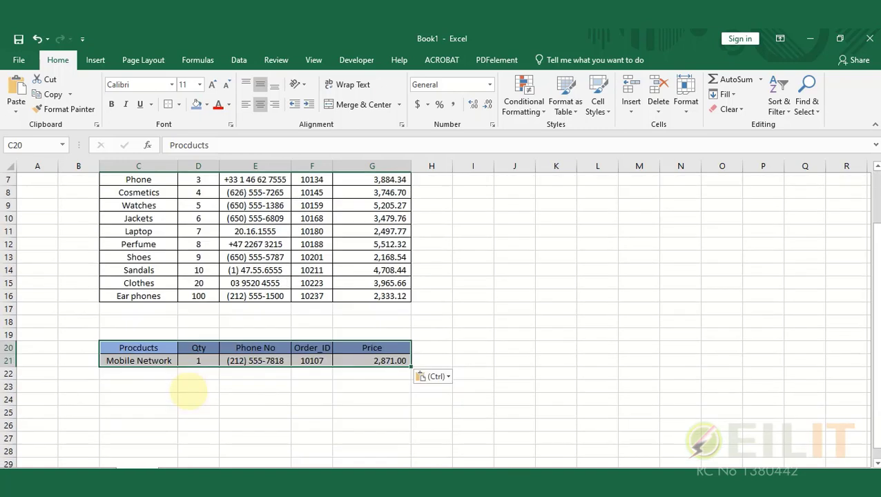
left_click(199, 348)
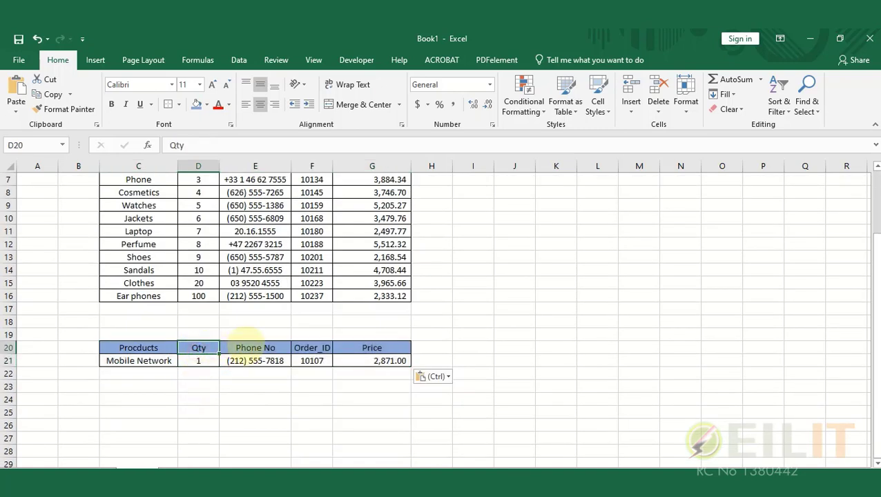
mouse_move(244, 348)
left_mouse_down()
mouse_move(248, 360)
mouse_move(240, 361)
left_mouse_up()
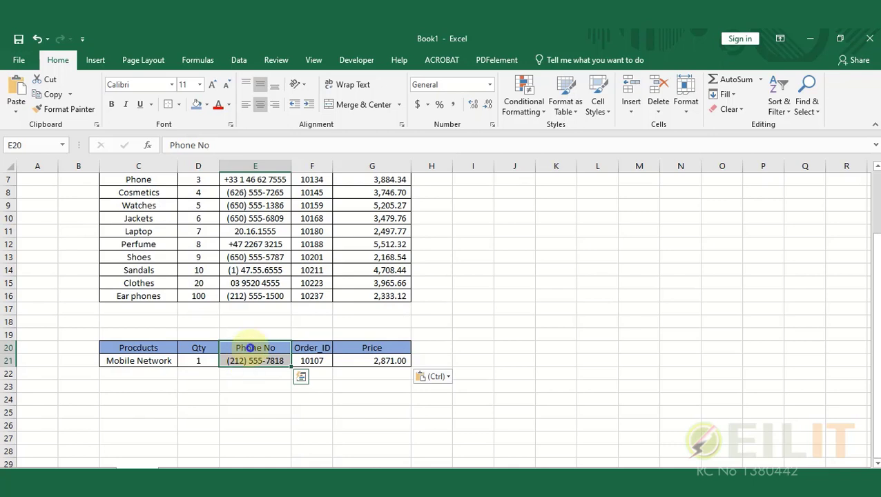
right_click(250, 347)
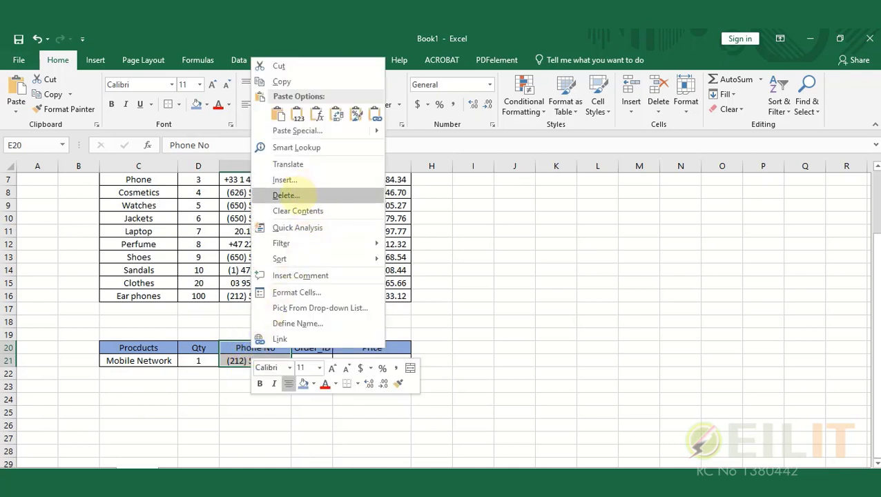
left_click(298, 195)
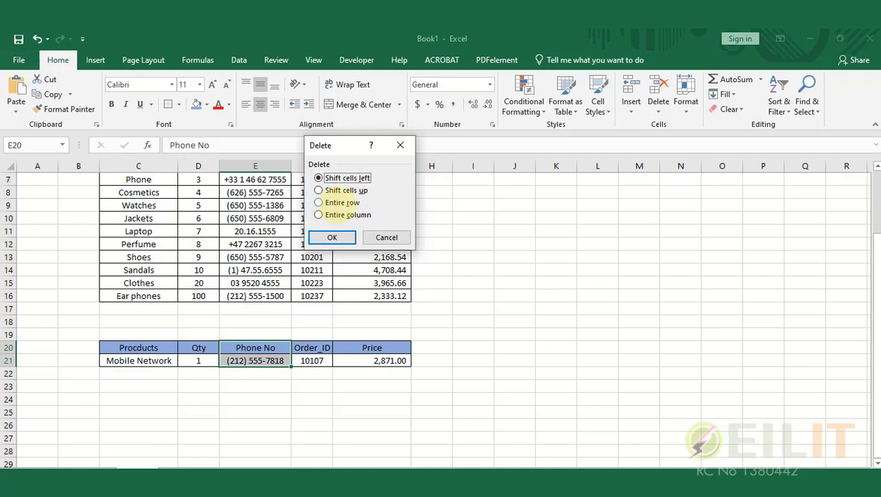
left_click(341, 202)
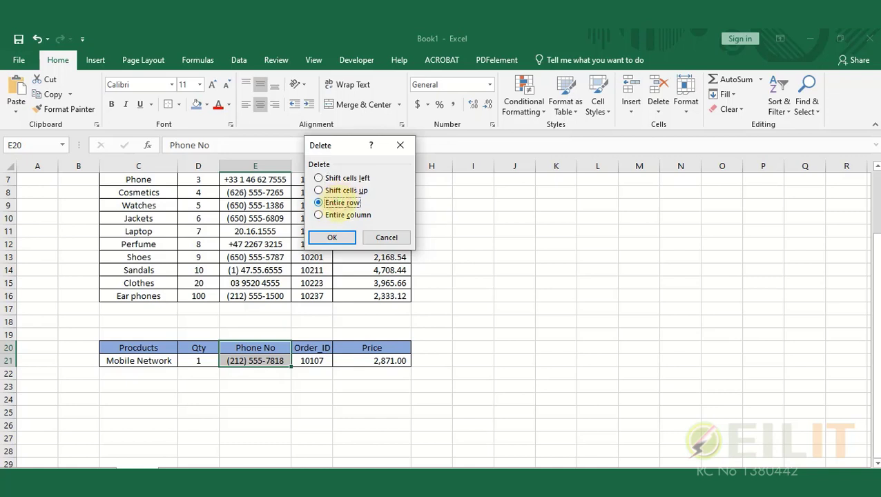
left_click(332, 238)
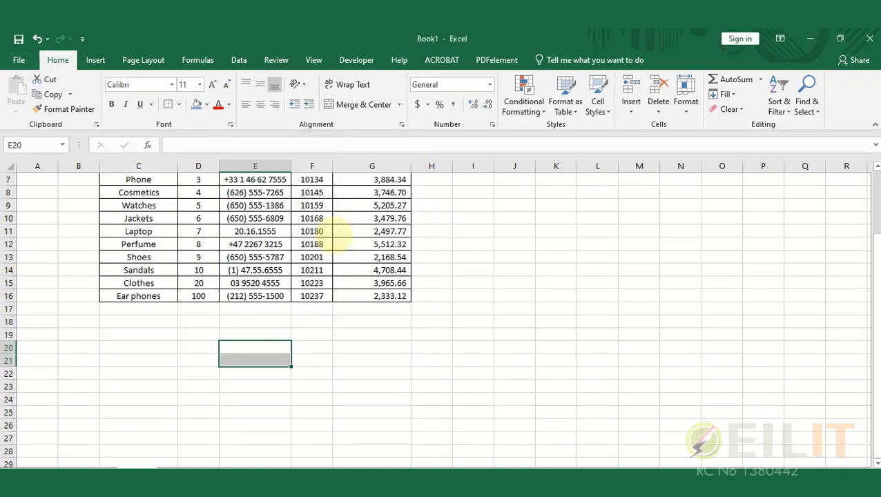
key("ctrl+z")
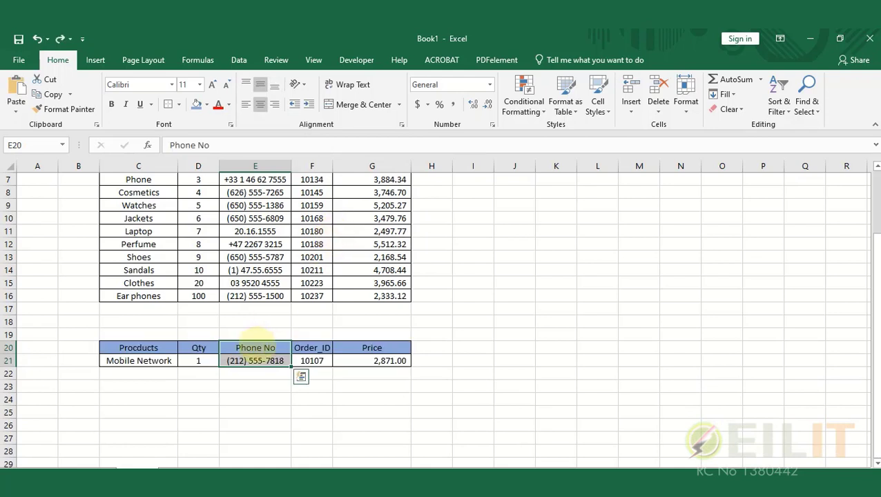
Try to delete the entire column of the copied Phone No cells E20:E21, and undo the deletion.
right_click(256, 347)
left_click(302, 191)
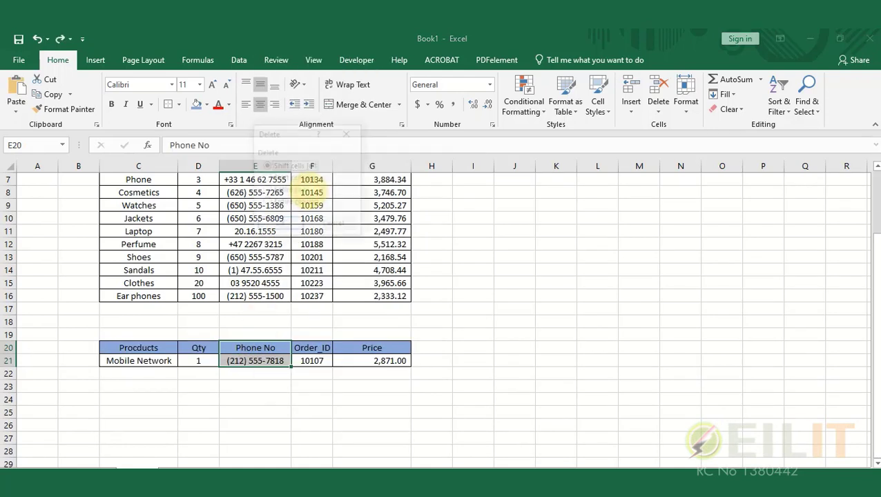
left_click(296, 203)
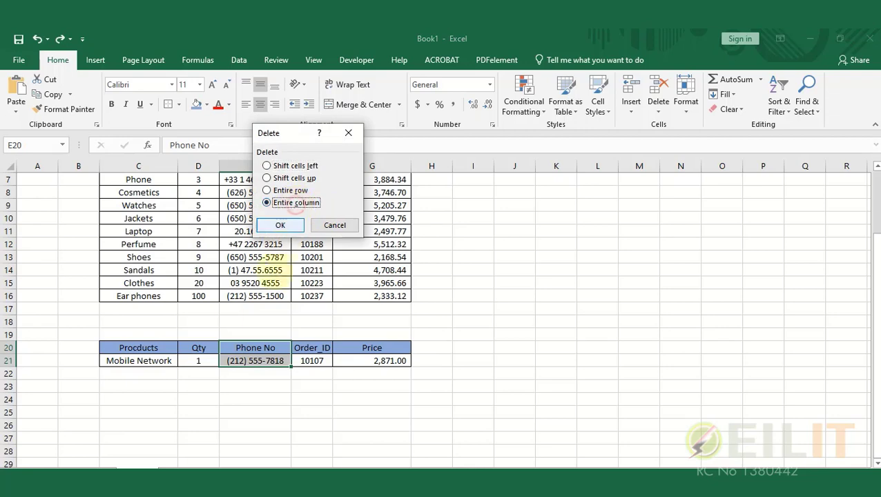
left_click(283, 224)
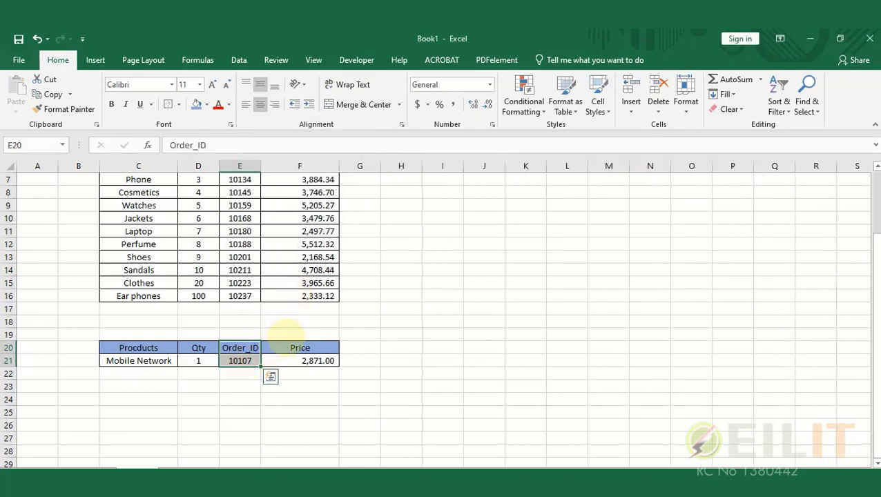
scroll(366, 295, "up", 2)
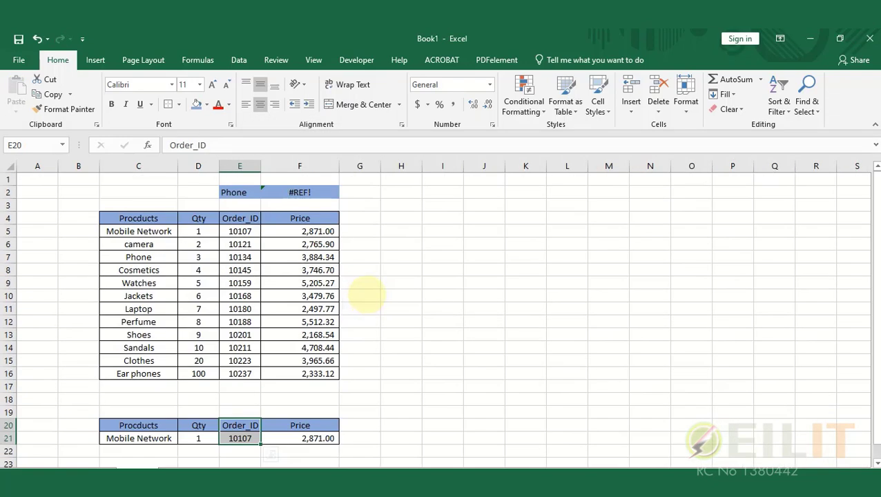
key("ctrl+z")
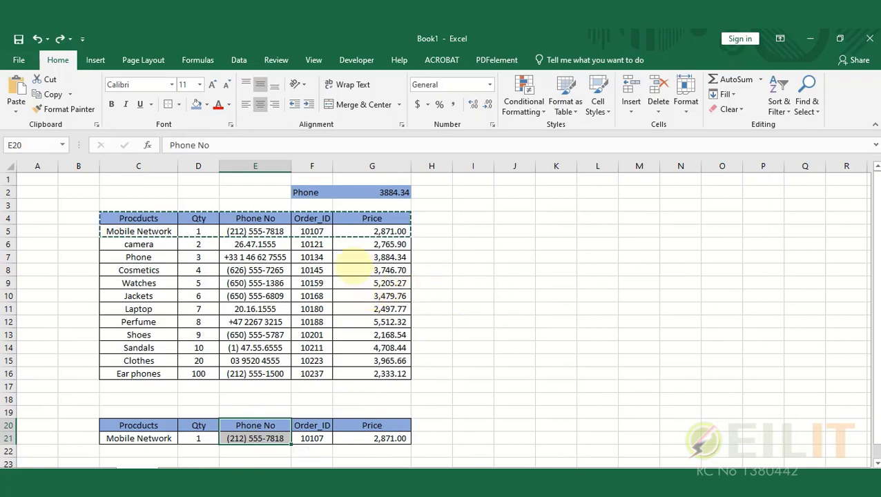
left_click(343, 229)
left_click_drag(747, 373, 746, 360)
Clear the contents of the copied Phone No and Order_ID cells in E20:F21.
scroll(711, 369, "down", 3)
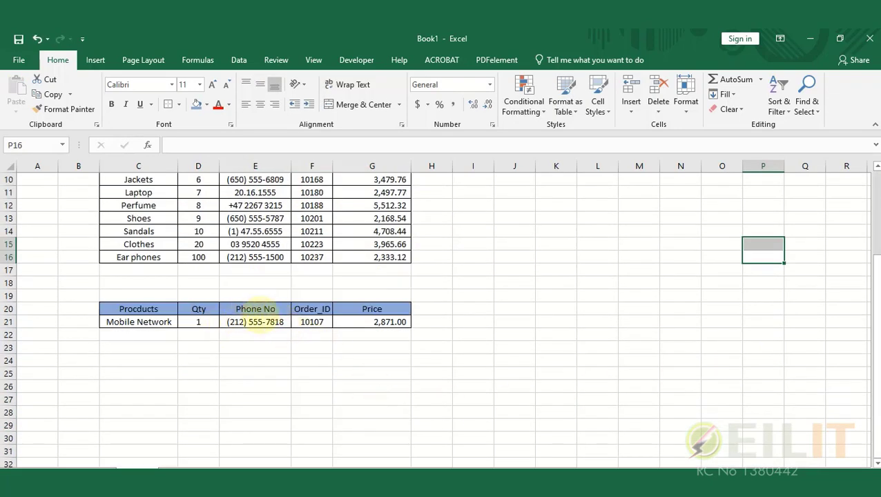
left_click_drag(256, 310, 257, 322)
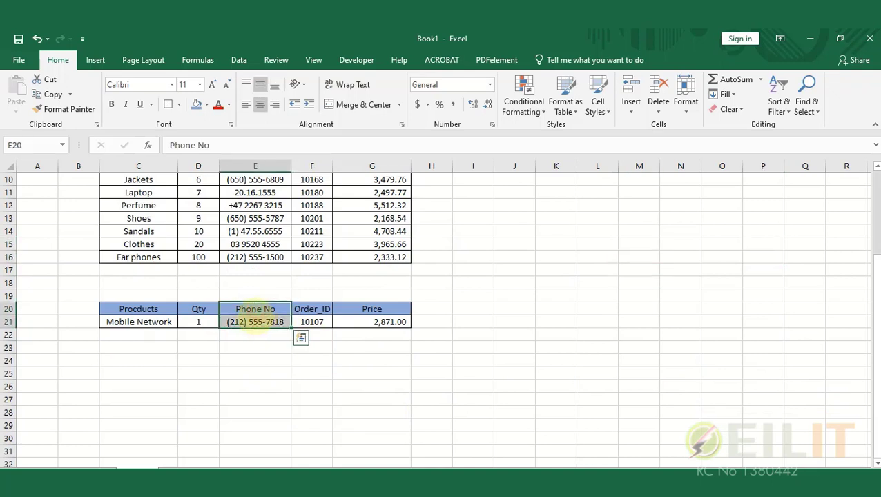
key("Delete")
left_click_drag(309, 309, 312, 324)
key("Delete")
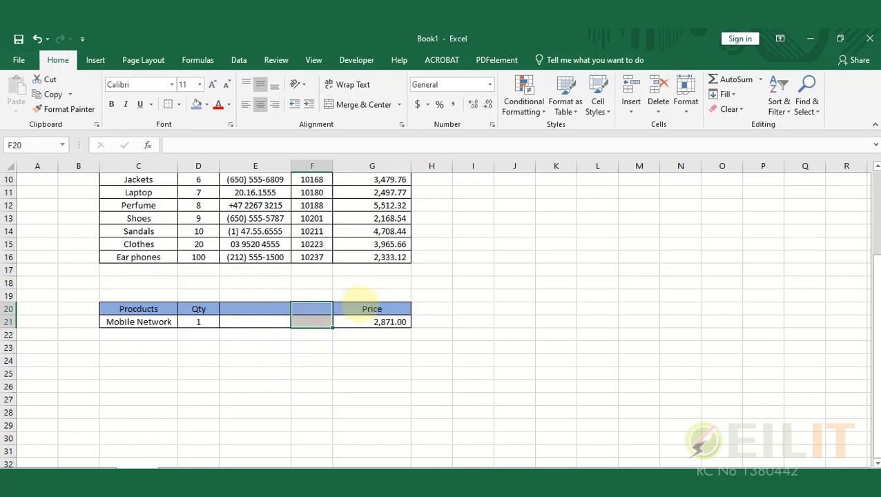
Move the Price header and value from G20:G21 to E20:E21.
left_click_drag(364, 304, 379, 330)
left_click(376, 324)
key("ctrl+c")
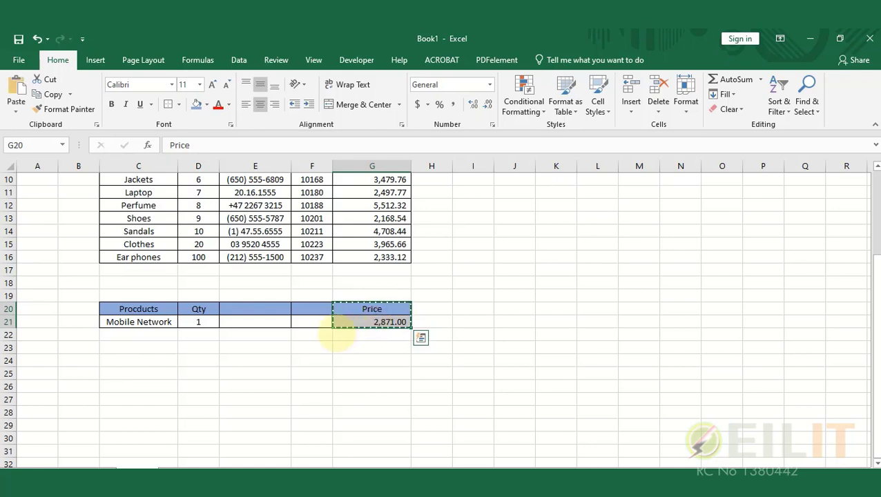
left_click(249, 309)
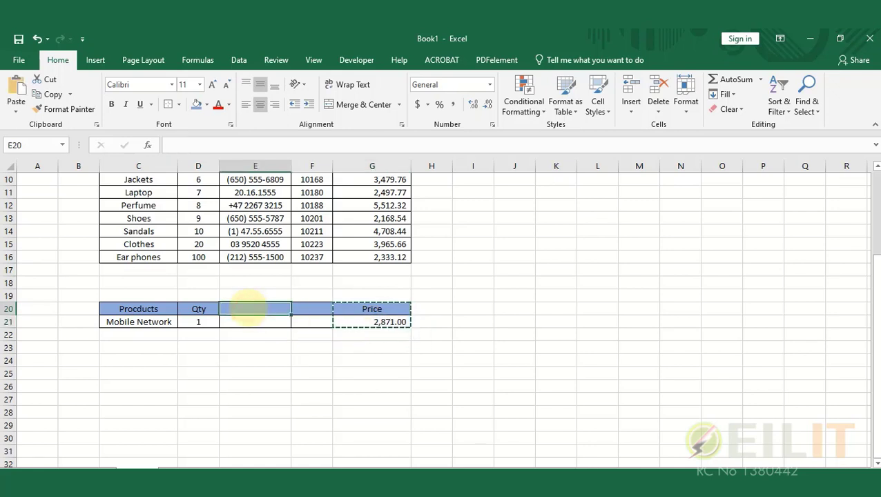
key("ctrl+v")
left_click_drag(428, 335, 373, 321)
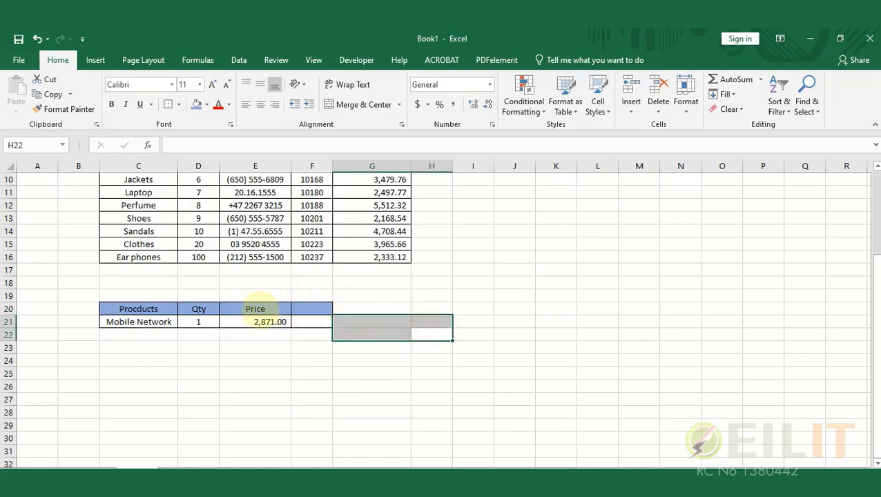
Move the Price header and value from E20:E21 to F20:F21, leaving column E free.
left_click_drag(262, 308, 257, 323)
key("ctrl+c")
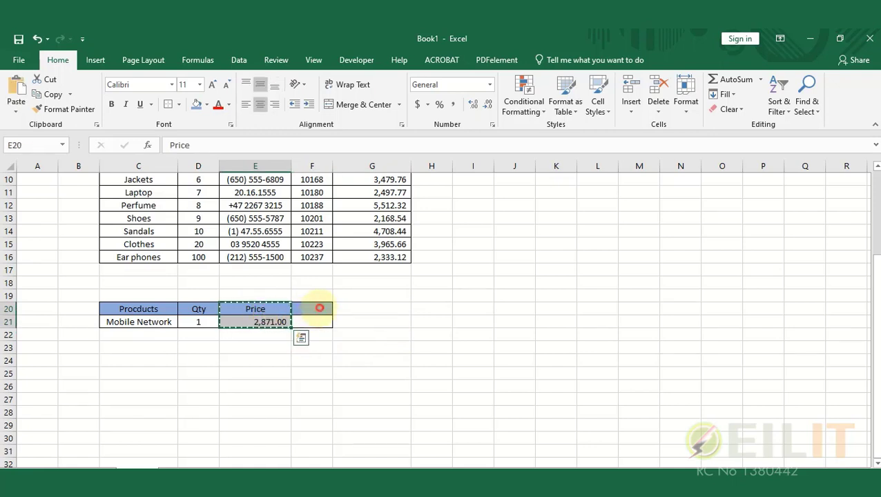
left_click(320, 308)
key("ctrl+v")
Enter the header Discount in E20 and autofit the width of column F.
left_click(255, 310)
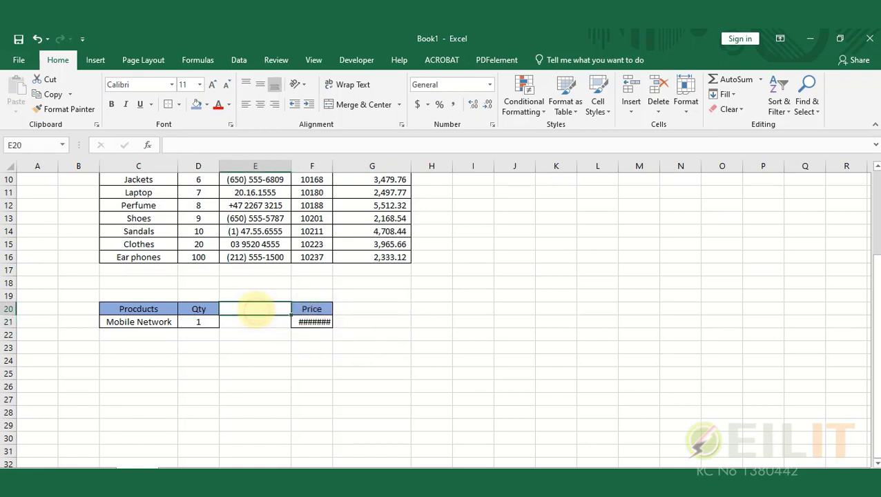
type("Discount")
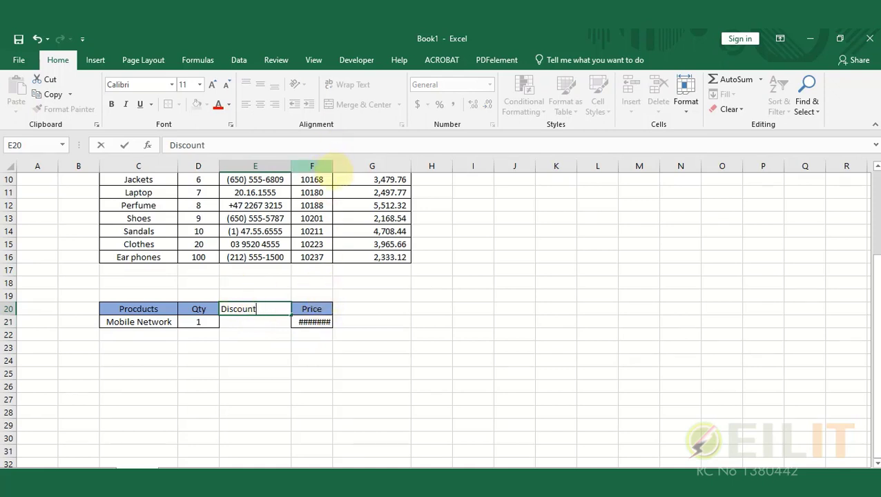
left_click(319, 294)
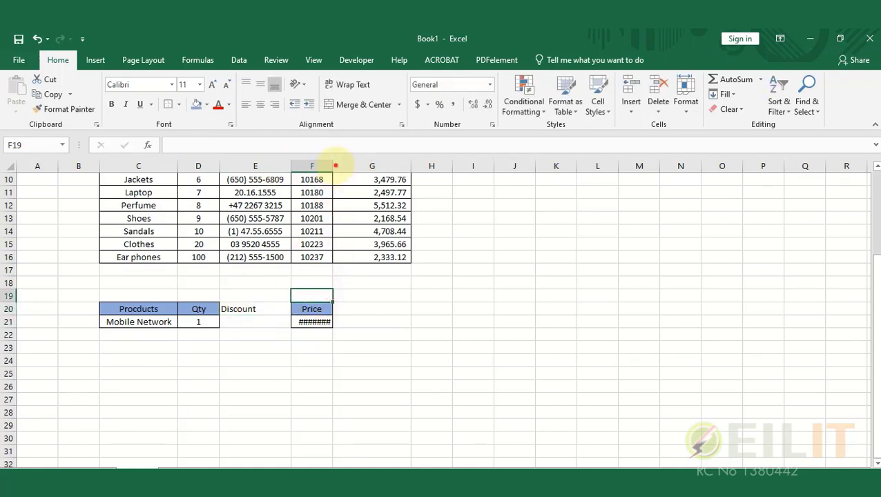
double_click(336, 166)
left_click(452, 371)
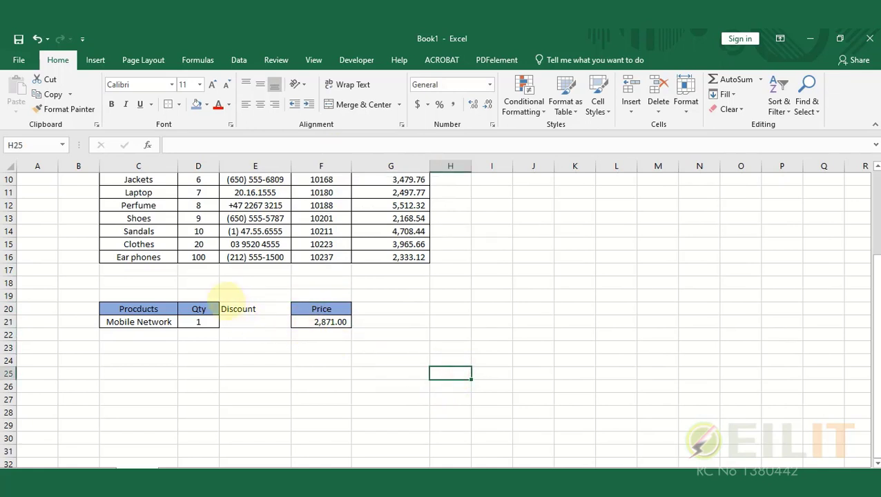
Shade the Discount header E20 with the table's blue fill and add borders to the Discount cells.
left_click(237, 308)
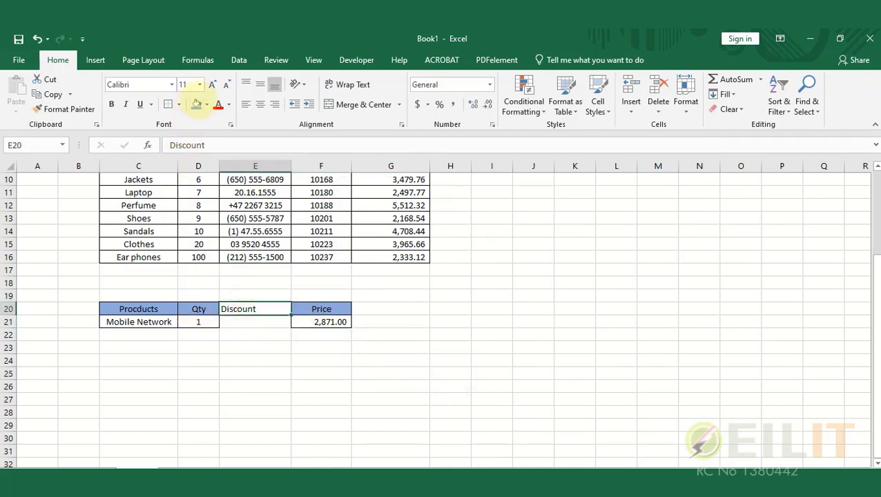
left_click_drag(198, 322, 261, 332)
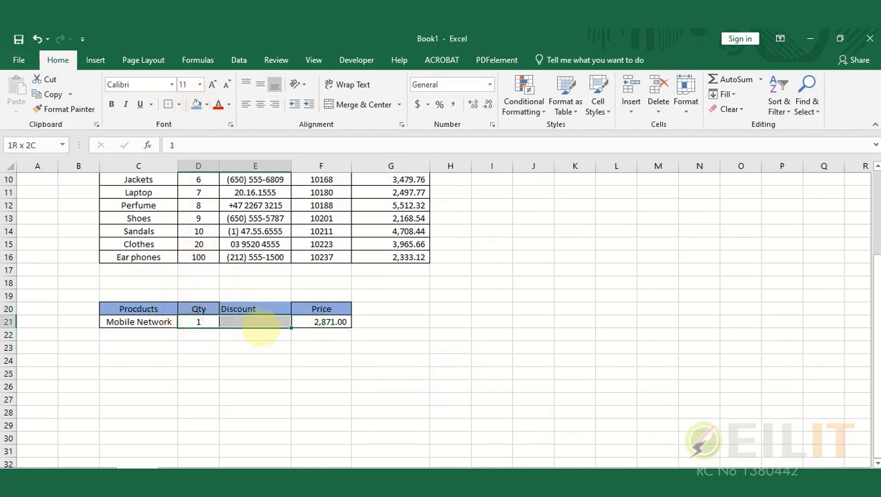
left_click(454, 301)
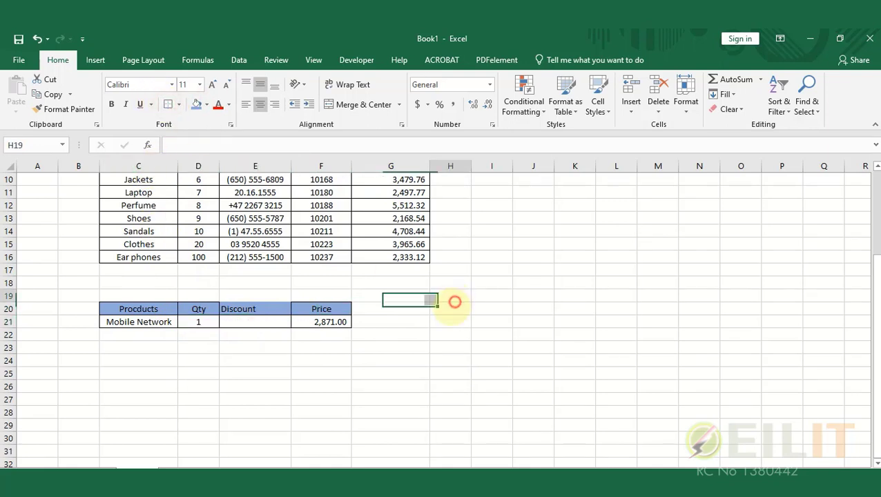
left_click(267, 309)
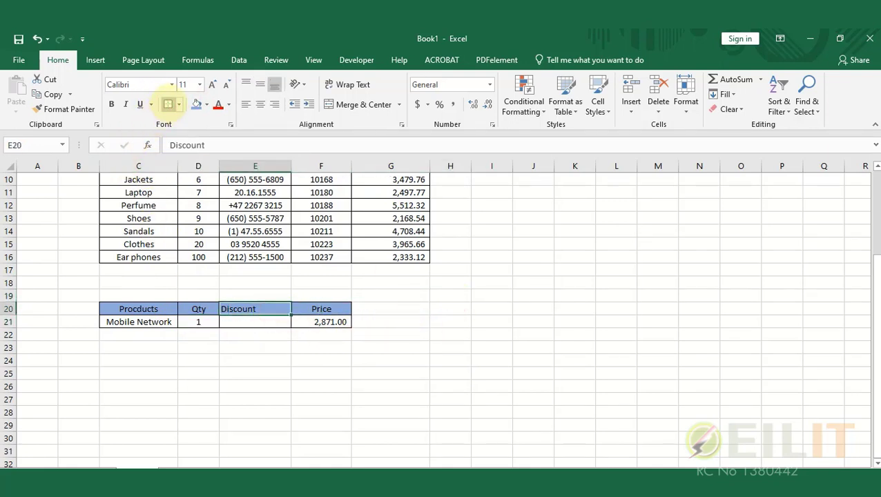
left_click(450, 257)
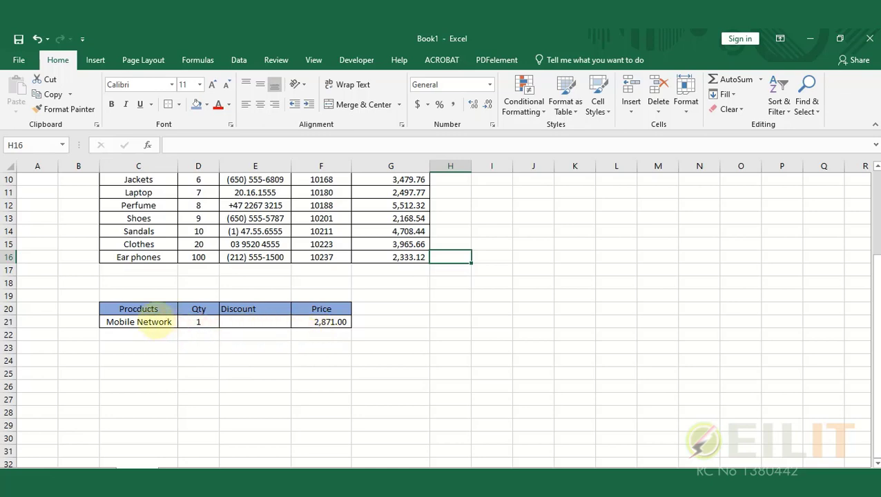
Name the product table range C5:G16 NewTableProfuct.
scroll(178, 314, "up", 3)
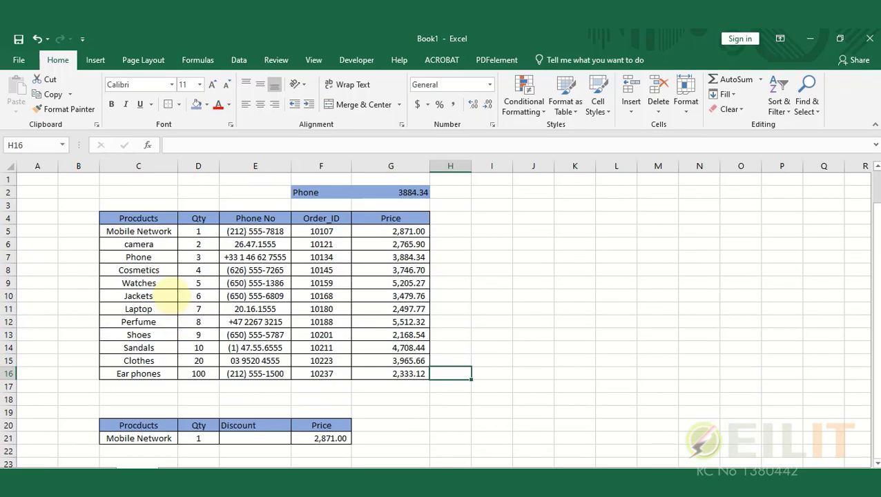
left_click_drag(116, 232, 375, 376)
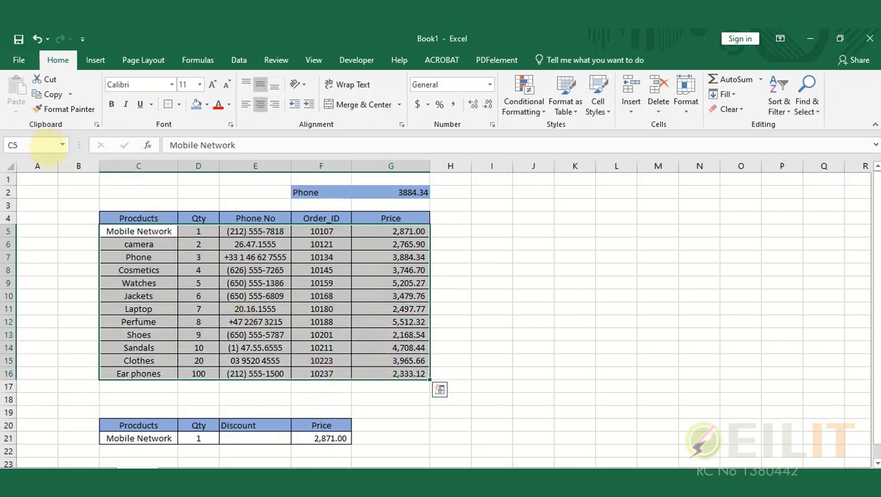
left_click(54, 146)
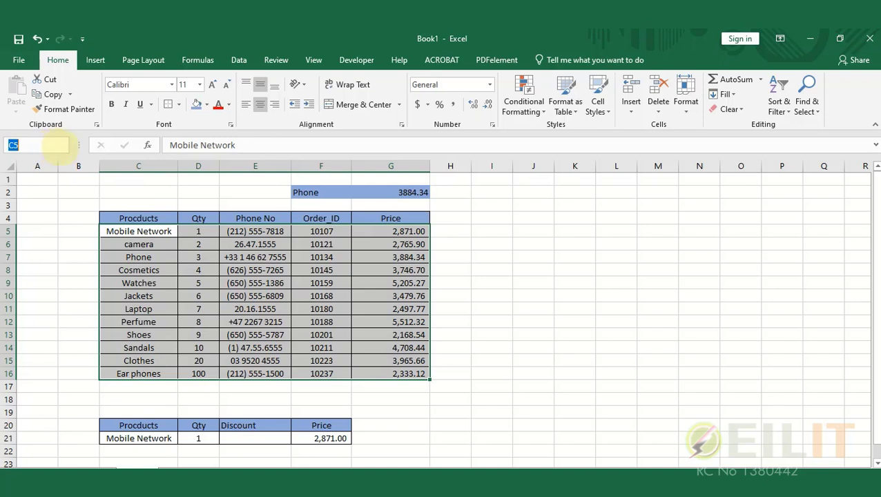
left_click(63, 145)
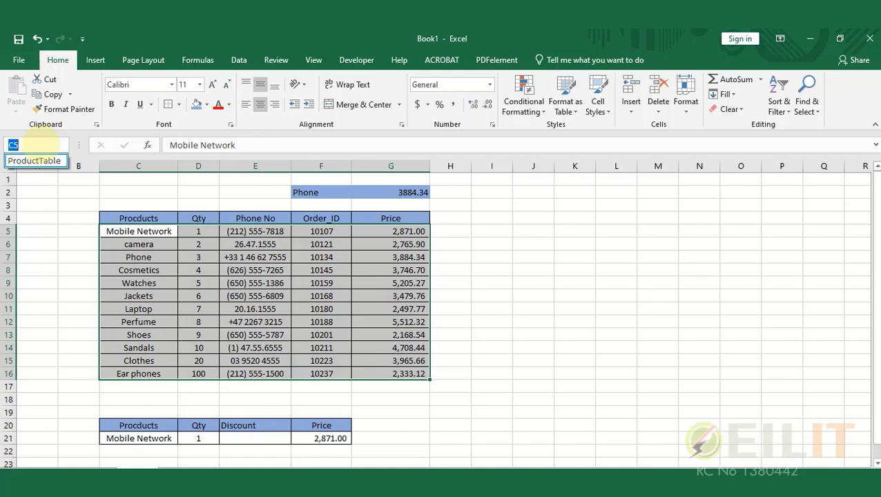
type("New")
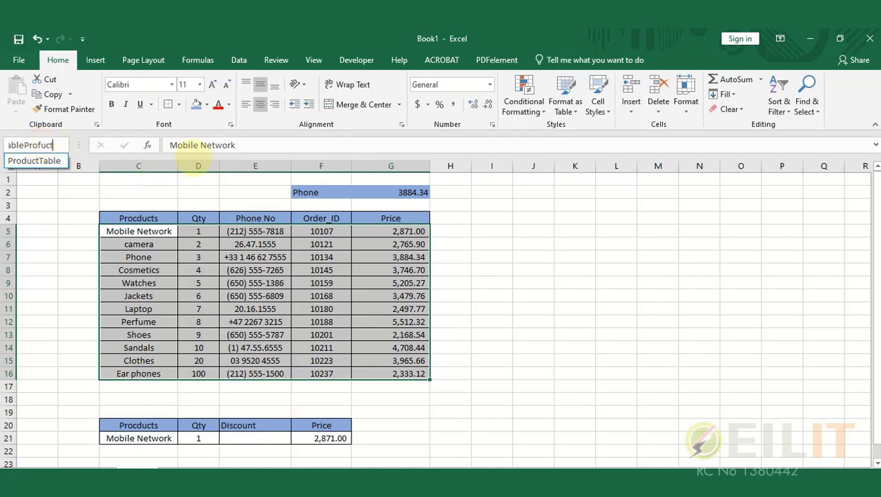
type("TableProfuct")
key("Return")
left_click(823, 411)
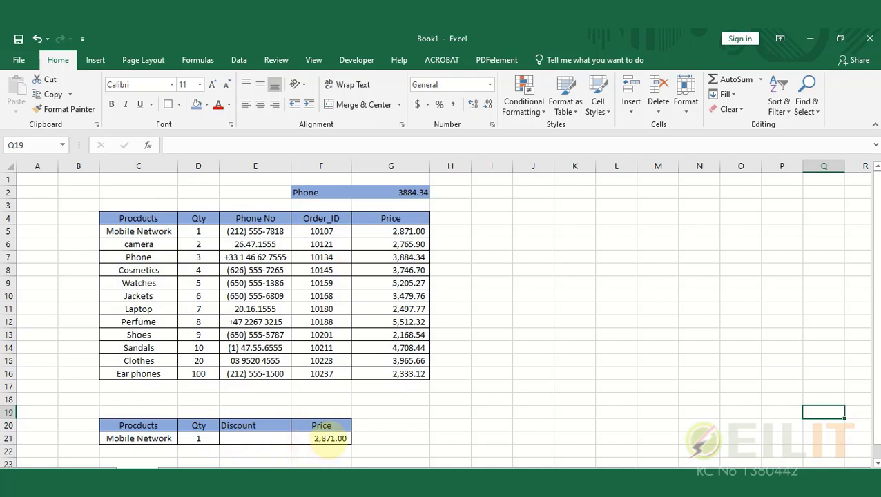
Start a VLOOKUP formula in the Price cell F21 with C21 as the lookup value.
left_click(330, 439)
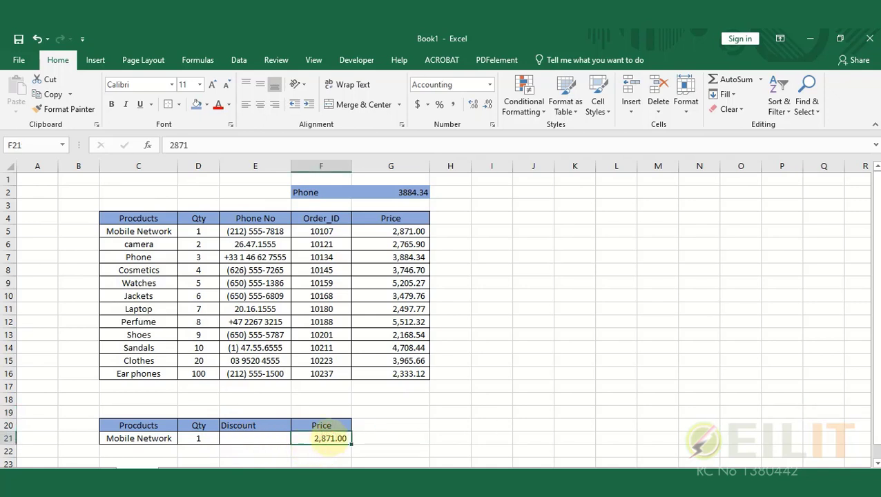
type("=")
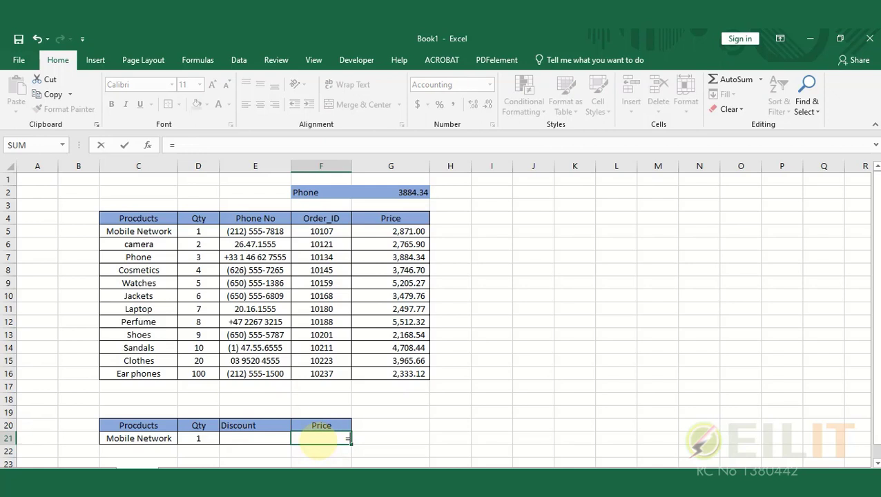
type("VL")
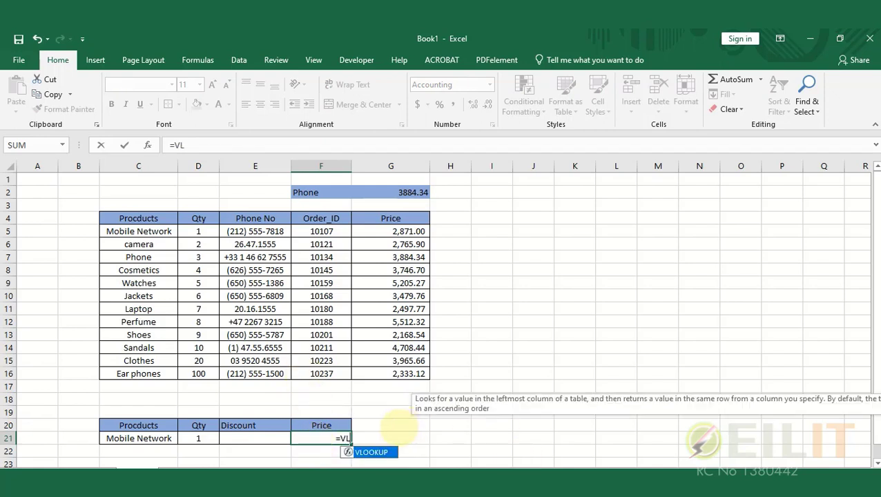
double_click(371, 452)
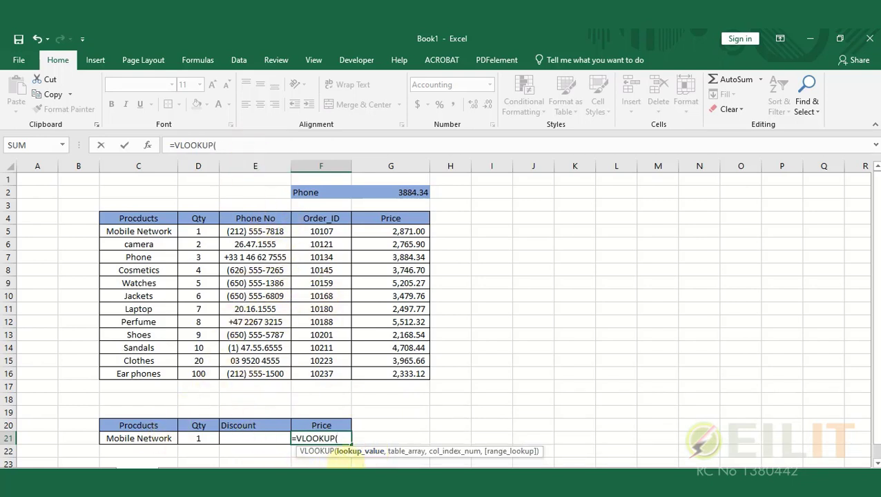
left_click(137, 438)
left_click(247, 145)
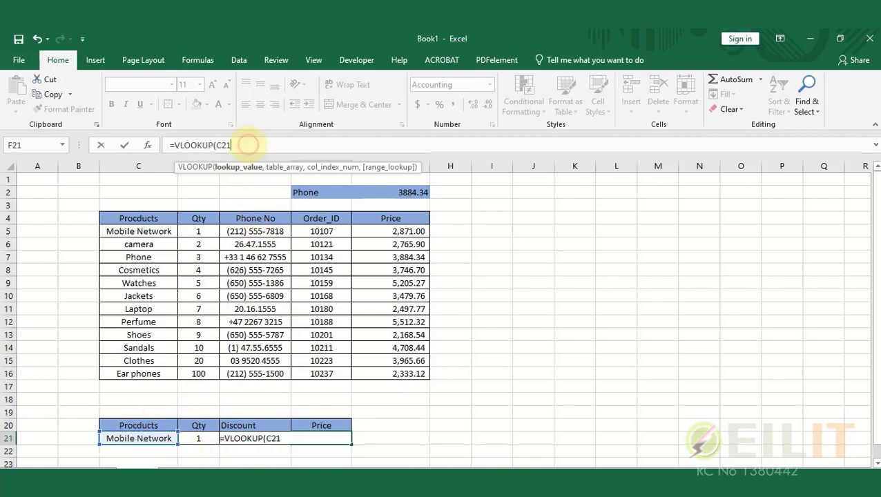
type(",")
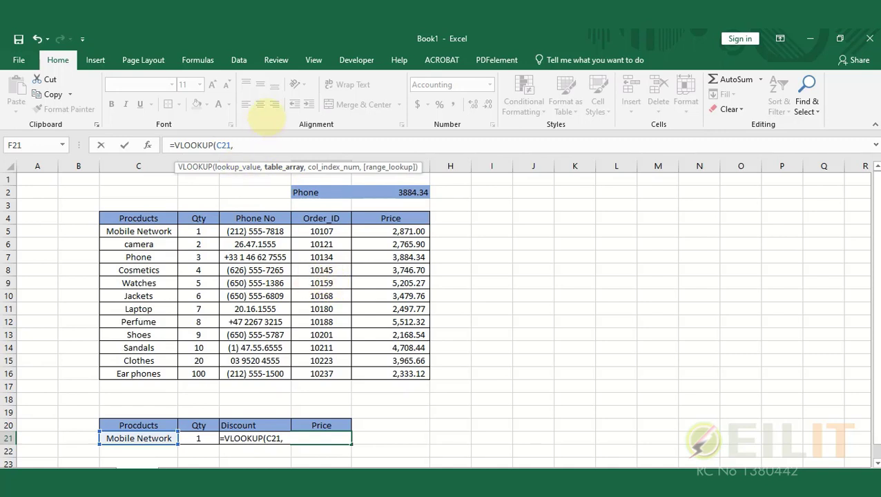
Complete the VLOOKUP with the named range NewTableProfuct as table array, column index 5 and range lookup 0 for an exact match.
key("F3")
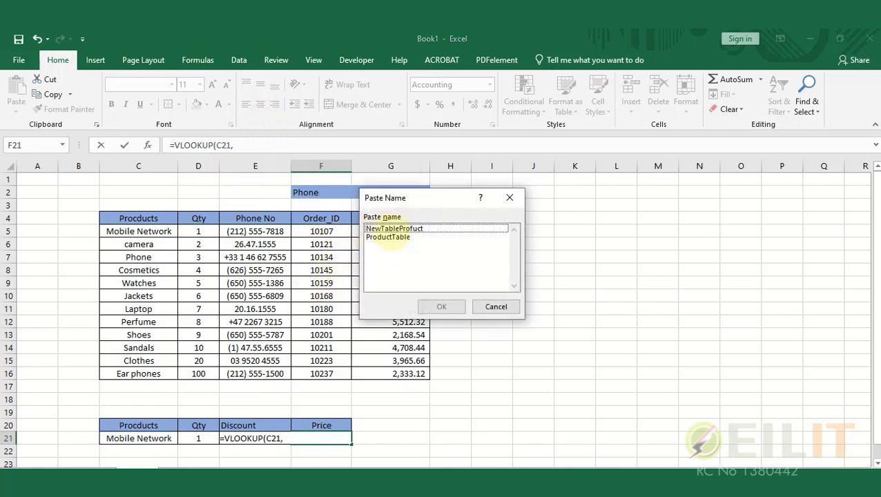
left_click(413, 229)
double_click(413, 229)
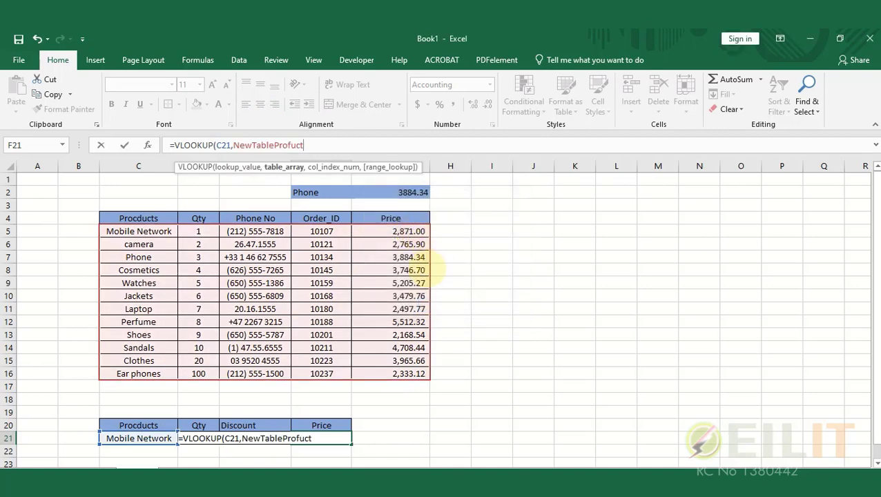
type(",5")
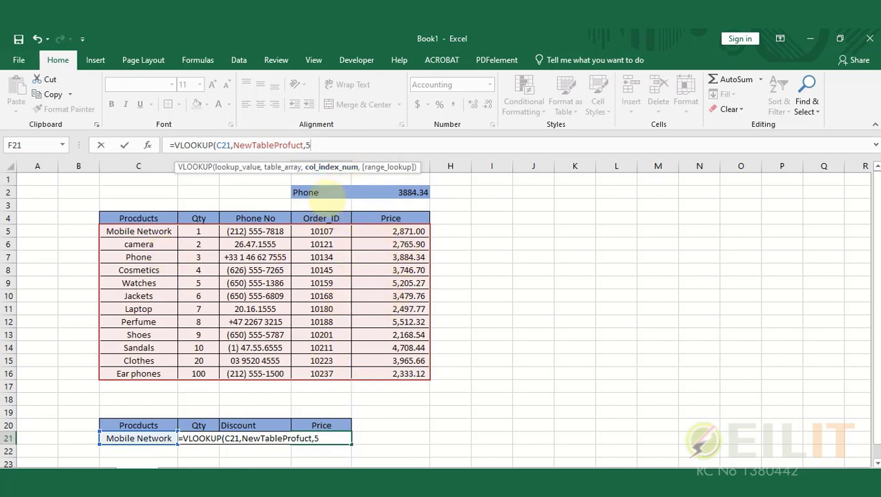
type(",")
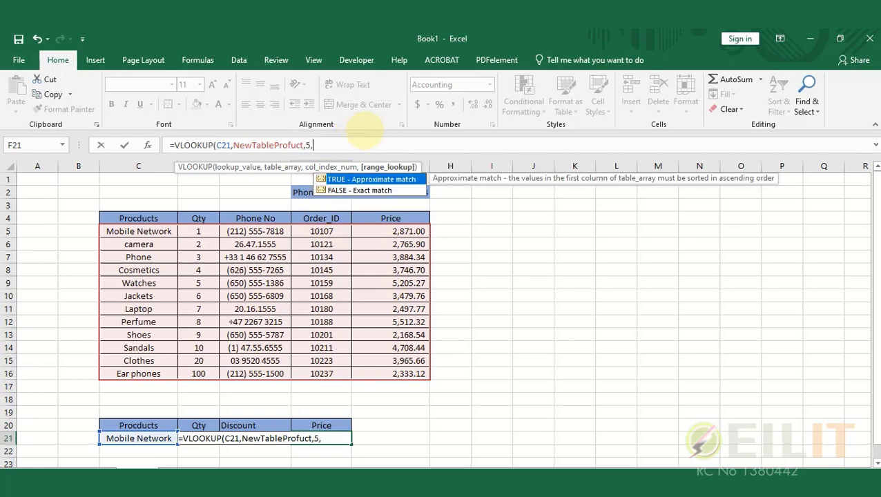
type("0)")
key("Return")
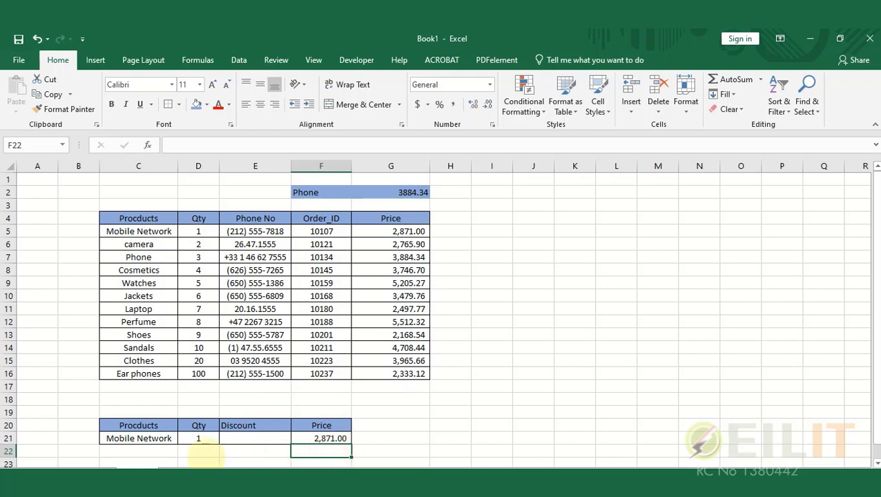
Change the product in C21 to Cosmetics to test the price lookup.
left_click(140, 441)
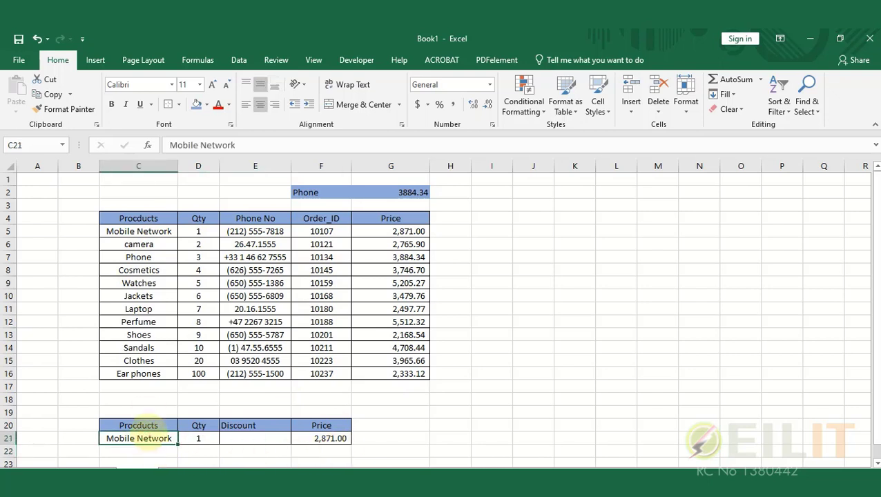
type("Cosmetics")
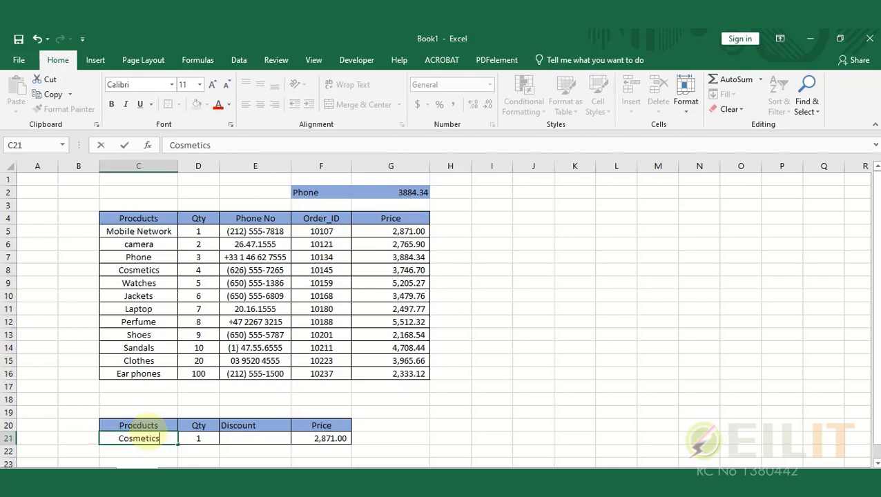
left_click(491, 412)
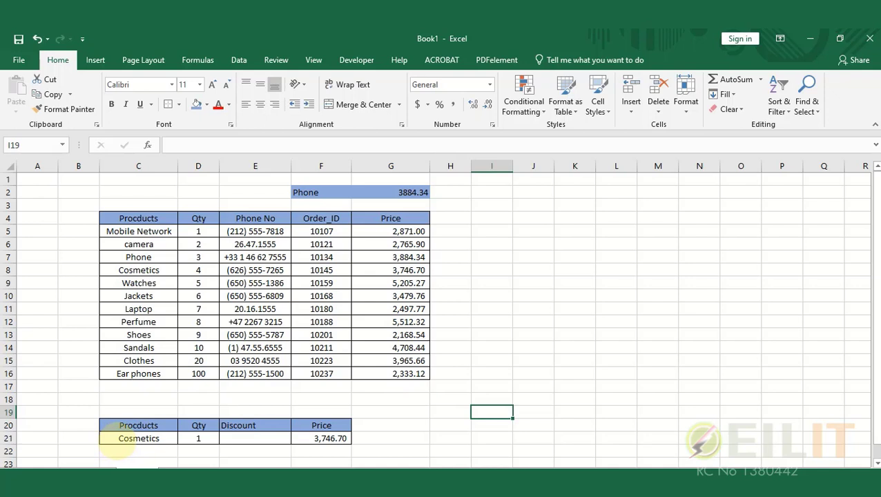
Add data validation to C21 that allows a list sourced from the product names in C5:C16.
left_click(120, 442)
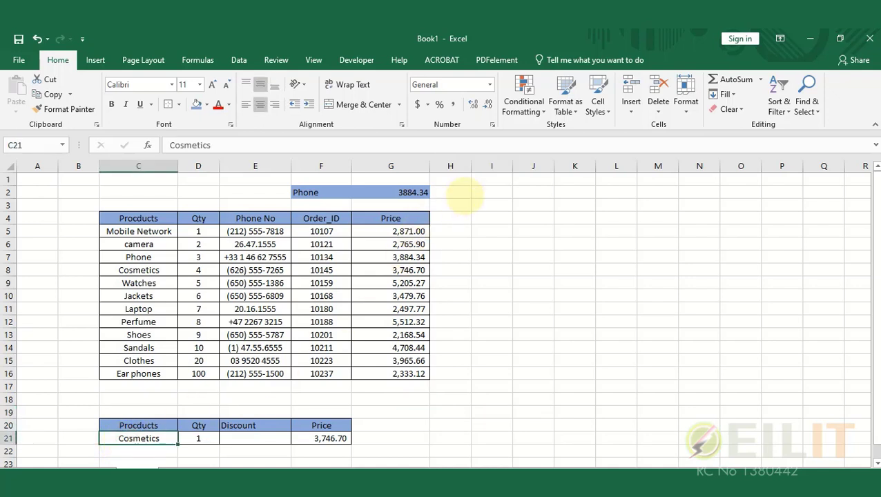
left_click(239, 60)
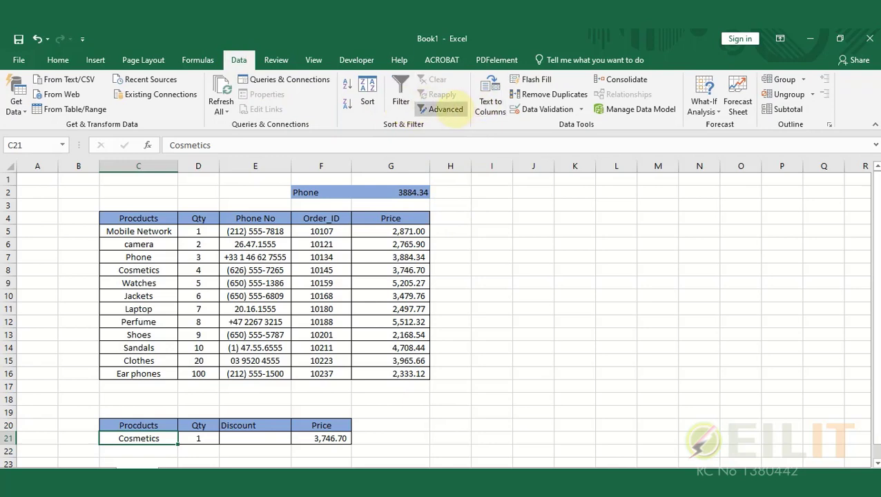
left_click(517, 109)
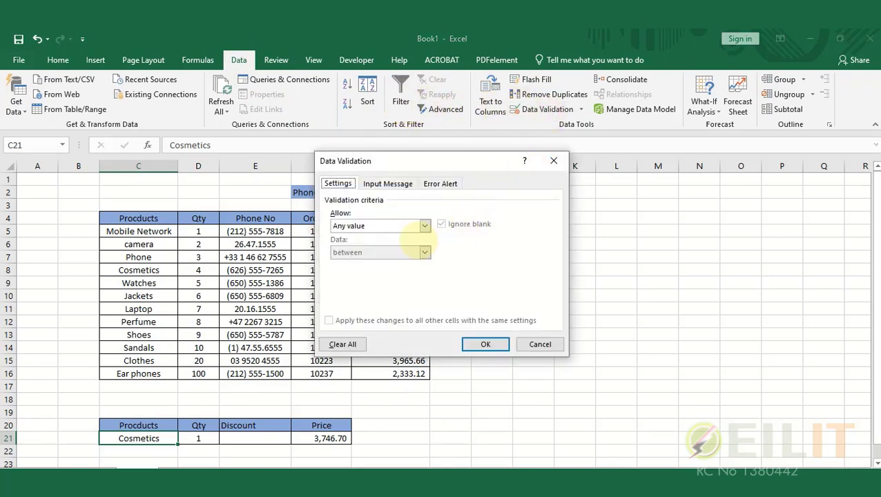
left_click(425, 226)
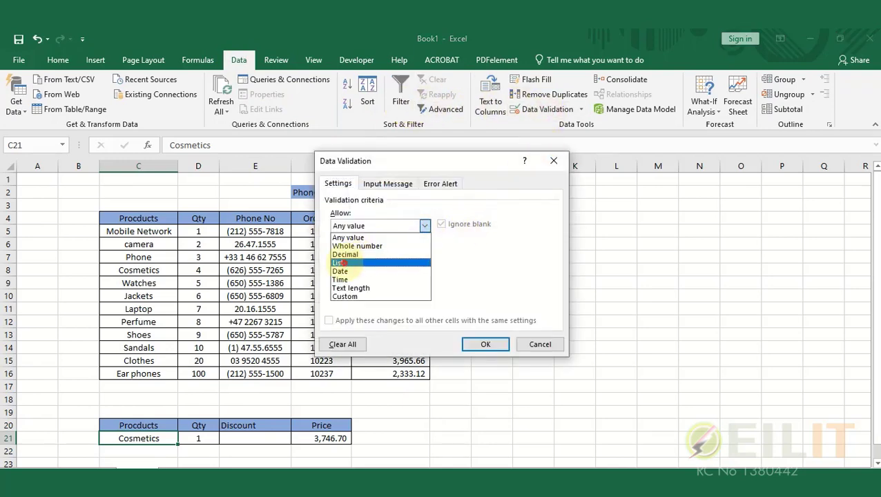
left_click(340, 263)
left_click(501, 279)
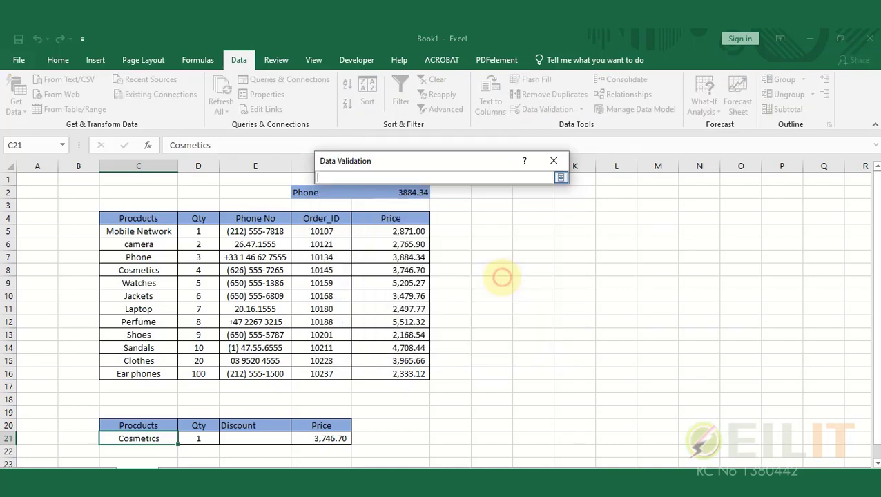
left_click_drag(138, 232, 136, 373)
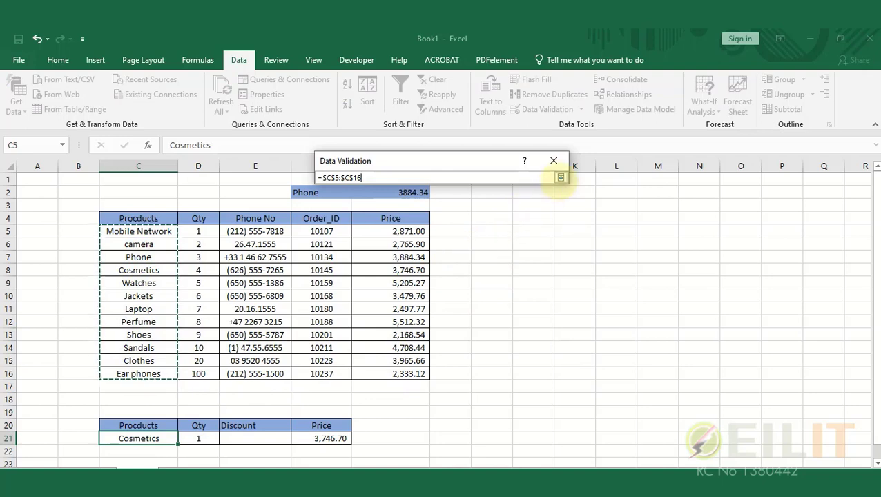
left_click(560, 178)
left_click(486, 342)
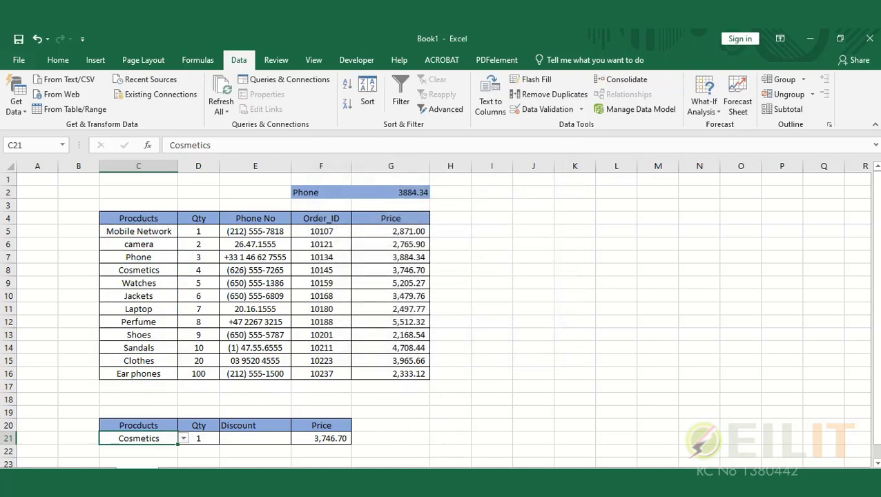
Test the product list in C21 by choosing Sandals, followed by Laptop.
scroll(614, 375, "down", 1)
scroll(615, 375, "down", 3)
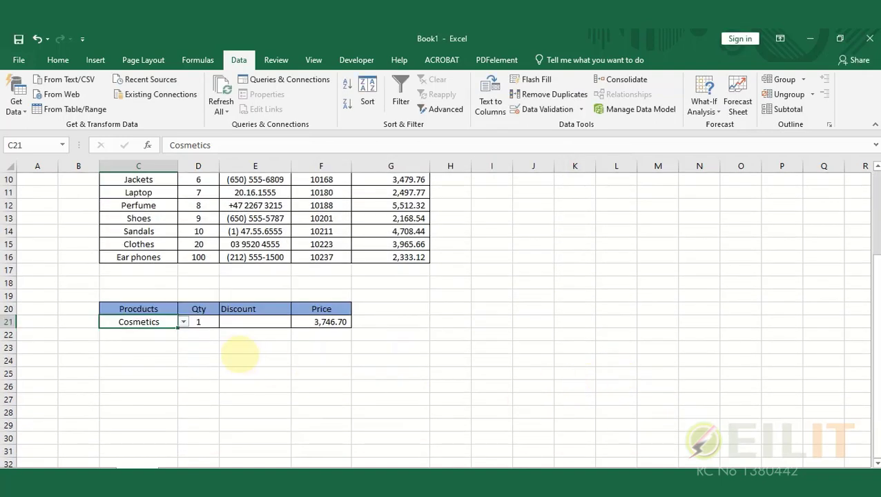
left_click(183, 322)
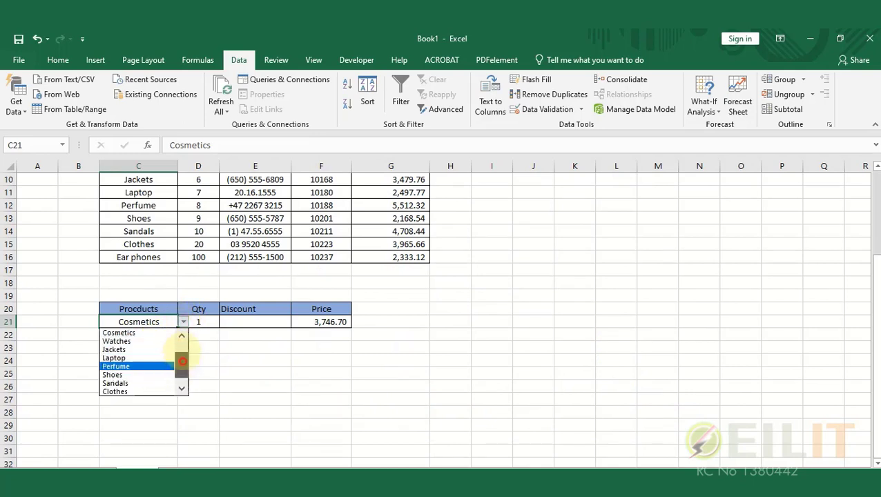
left_click_drag(181, 355, 182, 380)
left_click(114, 375)
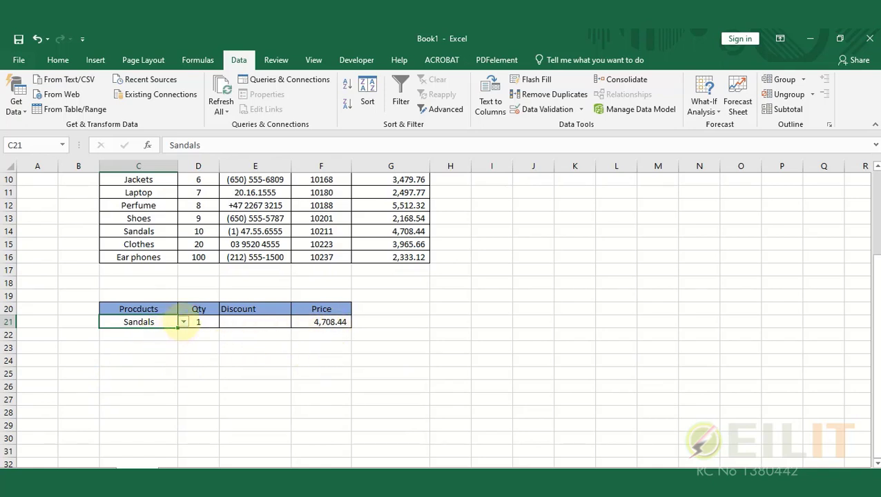
left_click(183, 322)
left_click(145, 350)
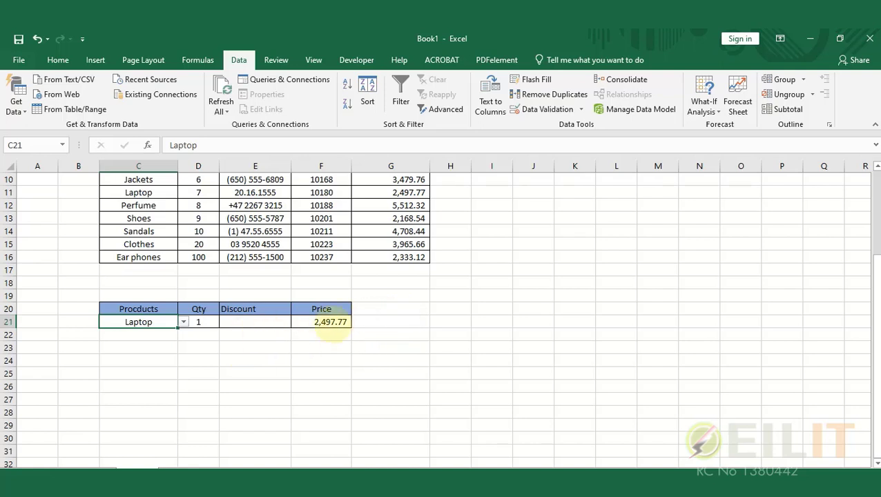
Enter the header Total in G20 and select the empty cell G21 below it.
left_click(391, 309)
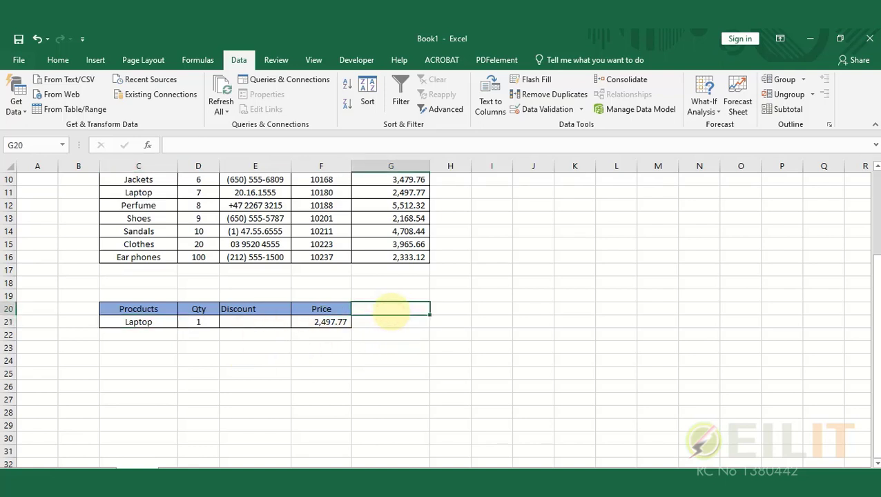
type("Total")
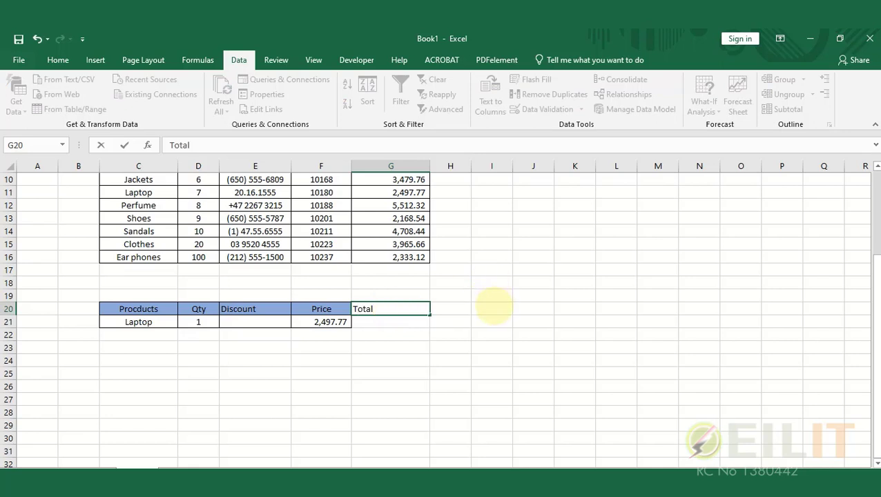
left_click(491, 308)
left_click(395, 324)
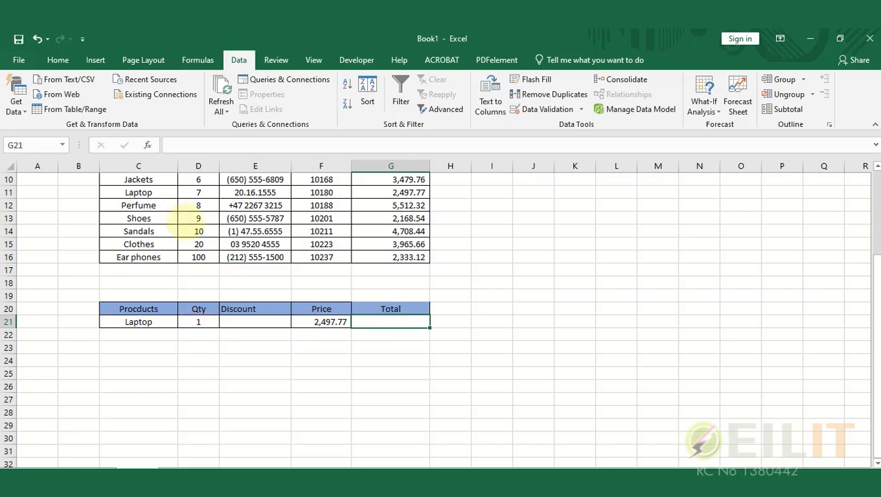
scroll(197, 224, "up", 3)
scroll(207, 392, "down", 2)
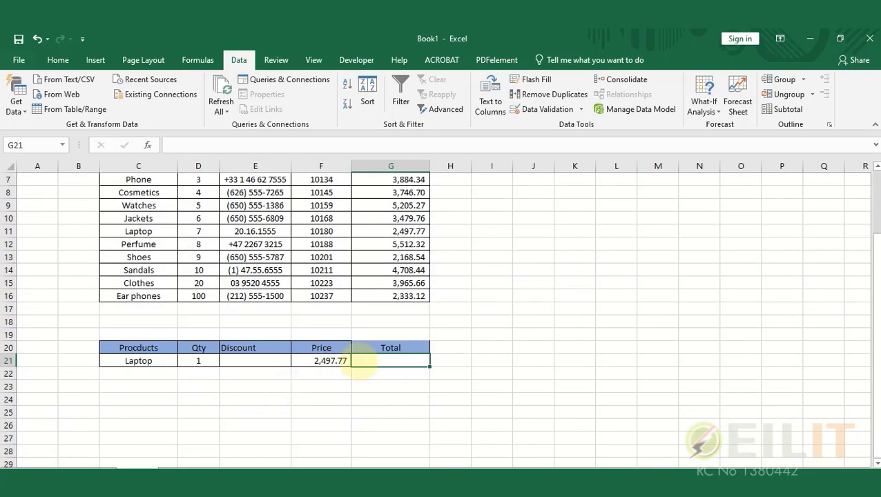
Calculate the total in G21 as quantity times price with the formula =D21*F21.
type("=")
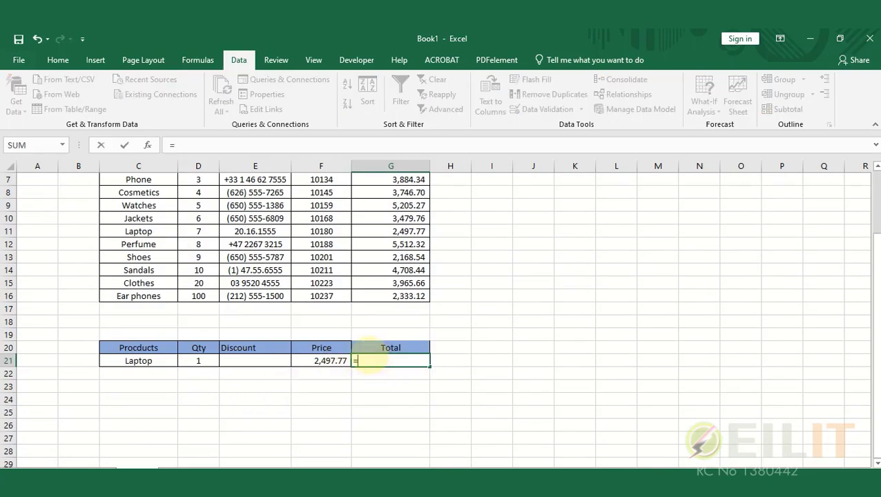
left_click(200, 362)
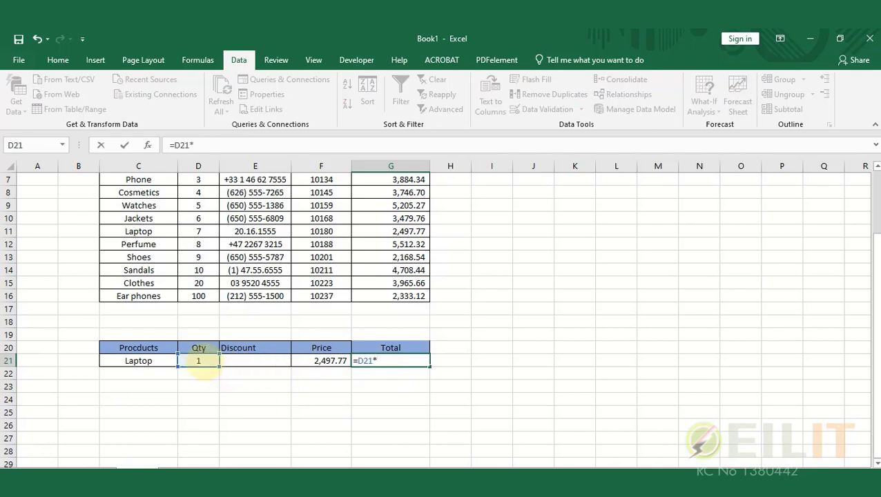
type("*")
left_click(316, 360)
key("Return")
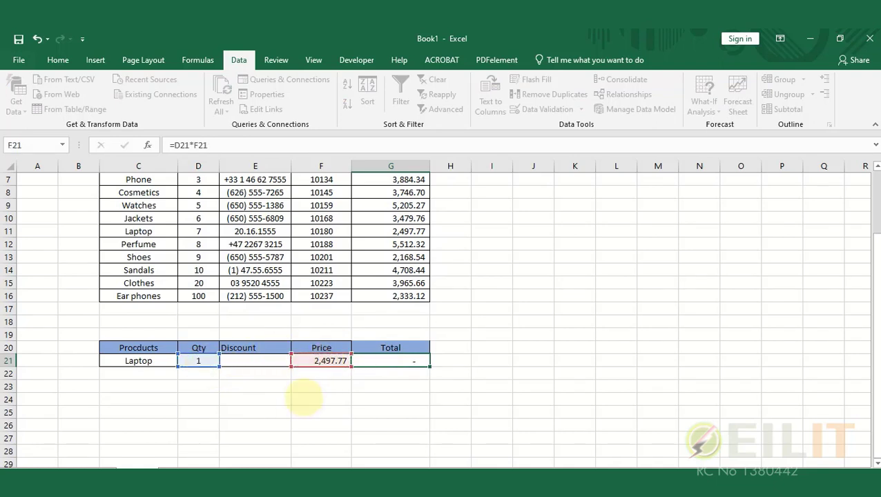
key("Return")
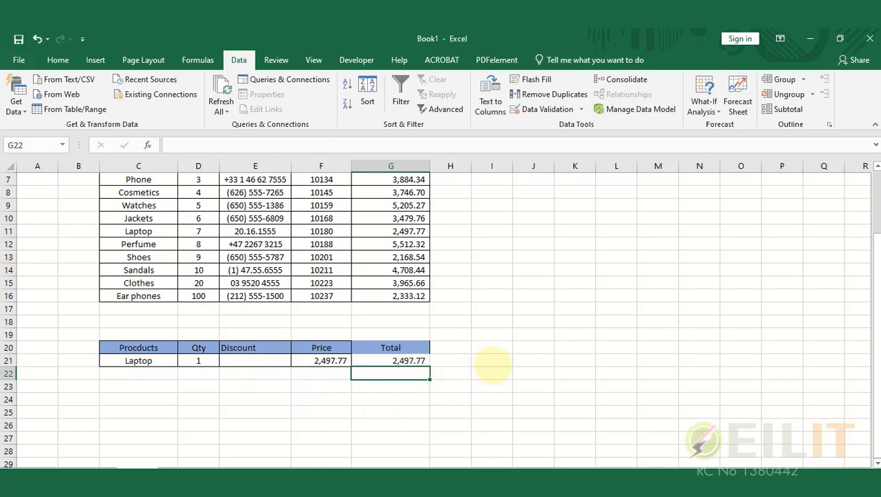
Test the total by setting the quantity in D21 to 8 and choosing Perfume from the product list in C21.
left_click(199, 366)
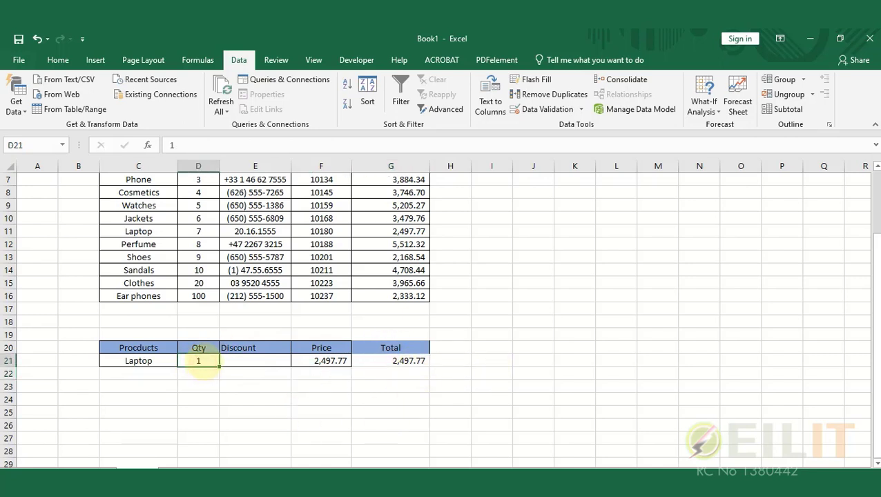
type("8")
left_click(216, 386)
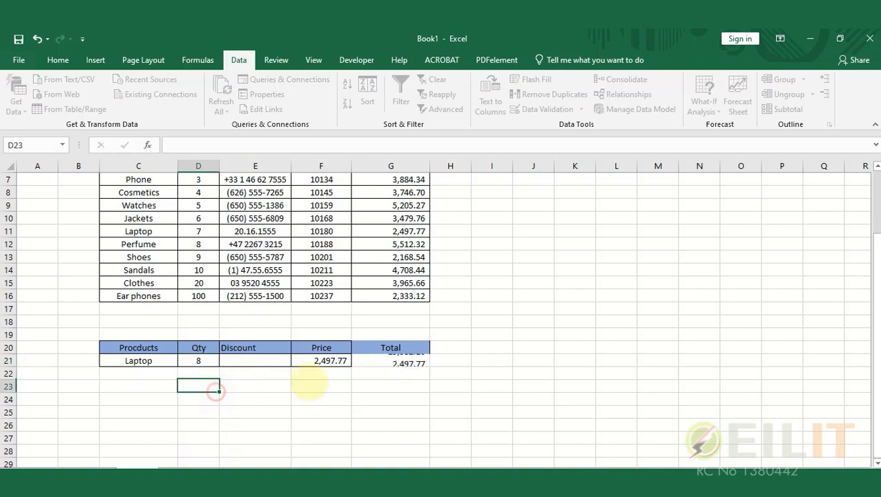
left_click(150, 366)
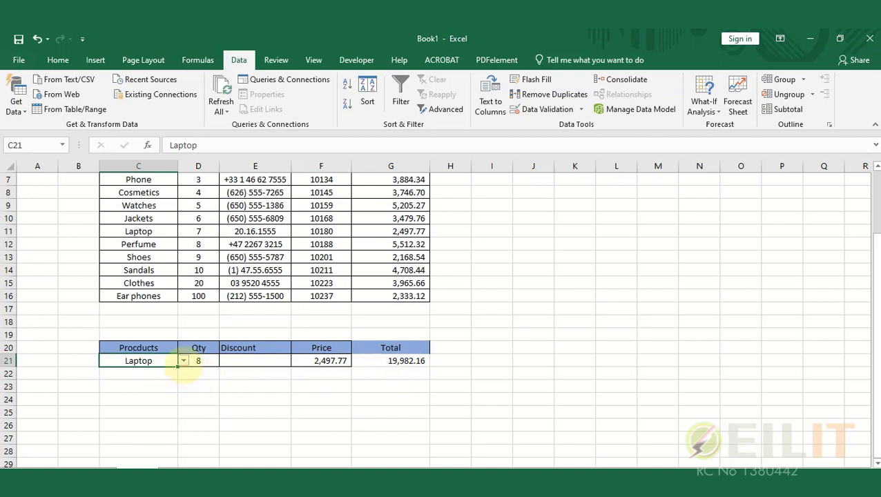
left_click(183, 360)
left_click(169, 395)
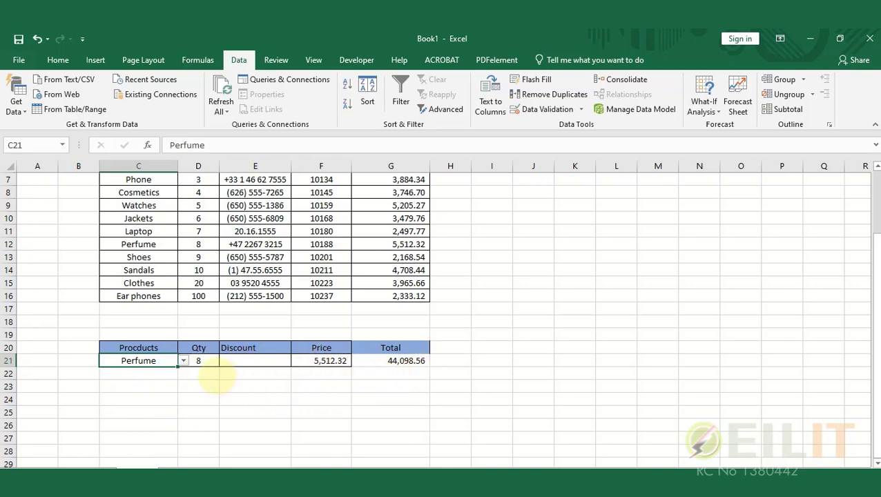
Add data validation to D21 that allows a list sourced from the quantities in D5:D16.
scroll(196, 178, "up", 1)
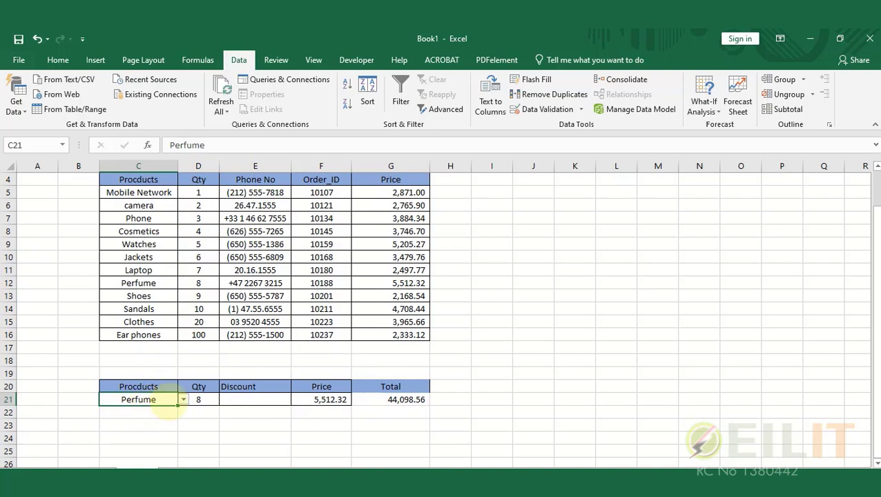
left_click(199, 402)
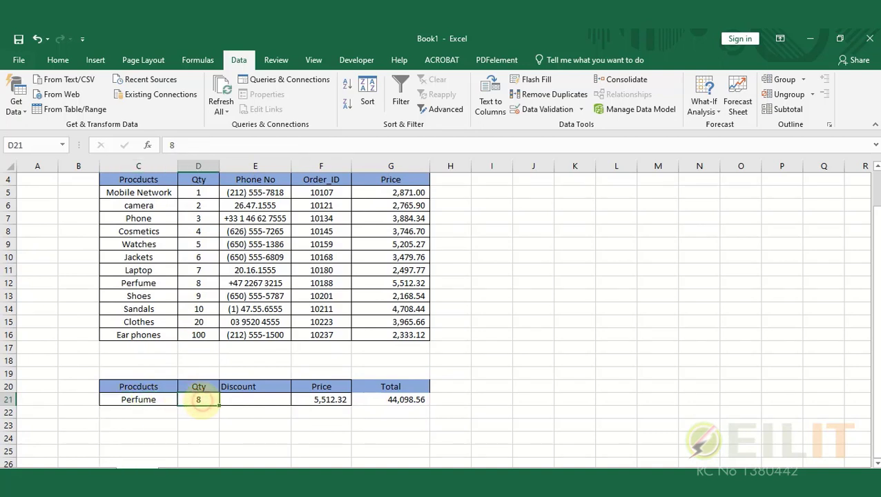
left_click(536, 109)
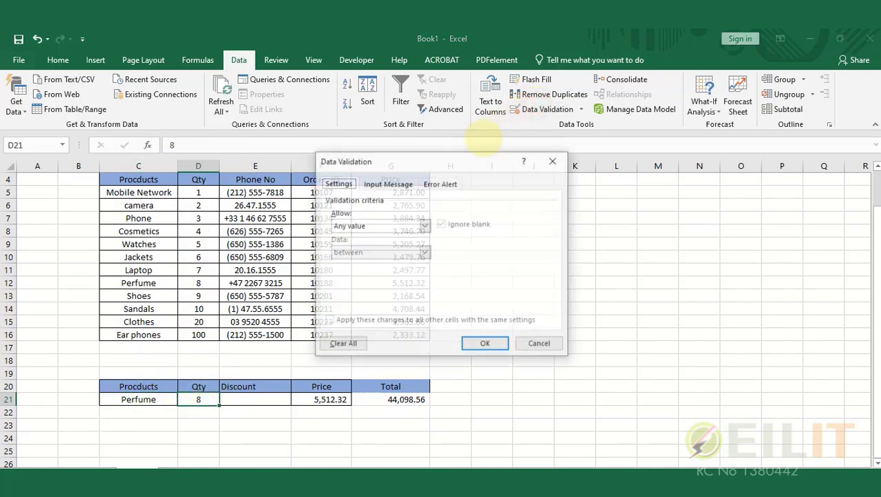
left_click(424, 226)
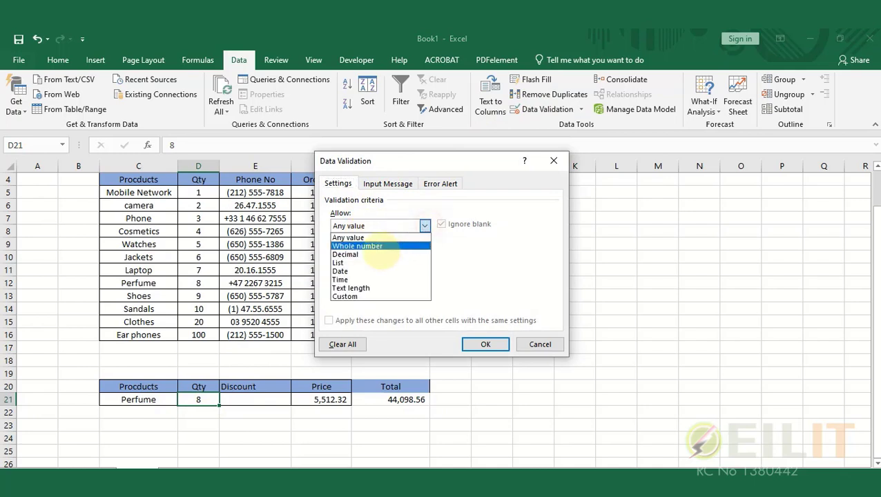
left_click(365, 263)
left_click(500, 279)
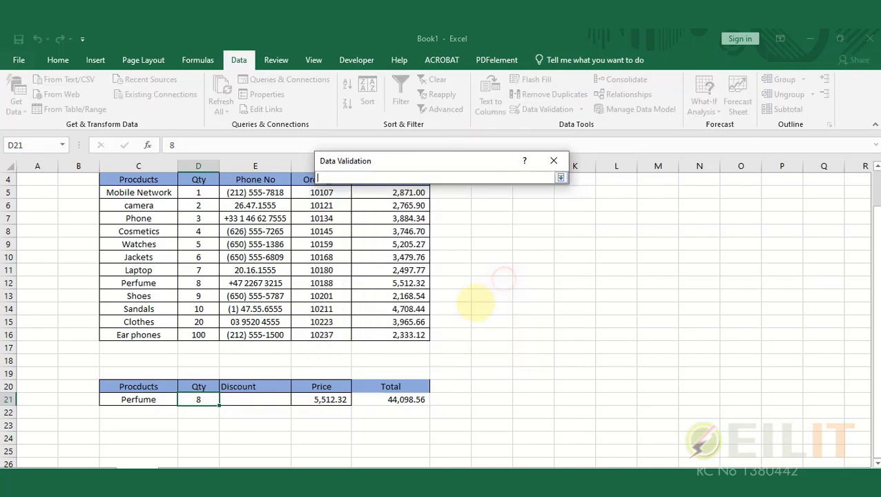
left_click_drag(198, 192, 196, 340)
left_click(560, 177)
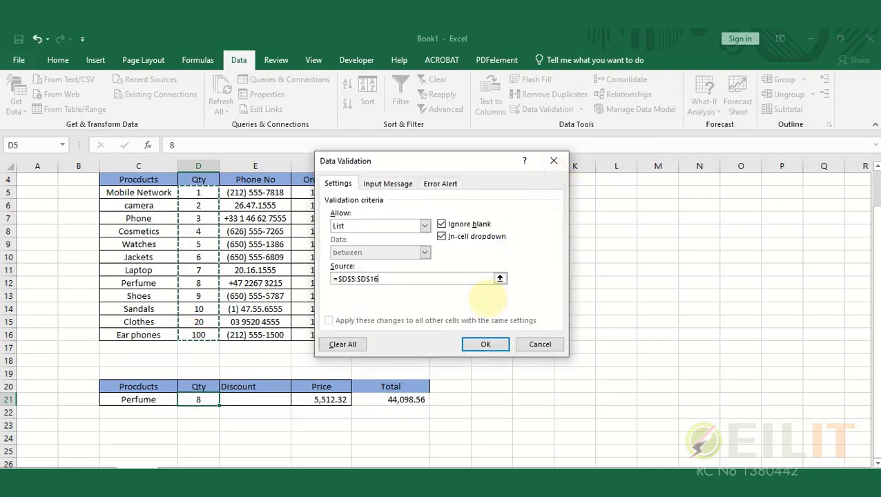
left_click(485, 344)
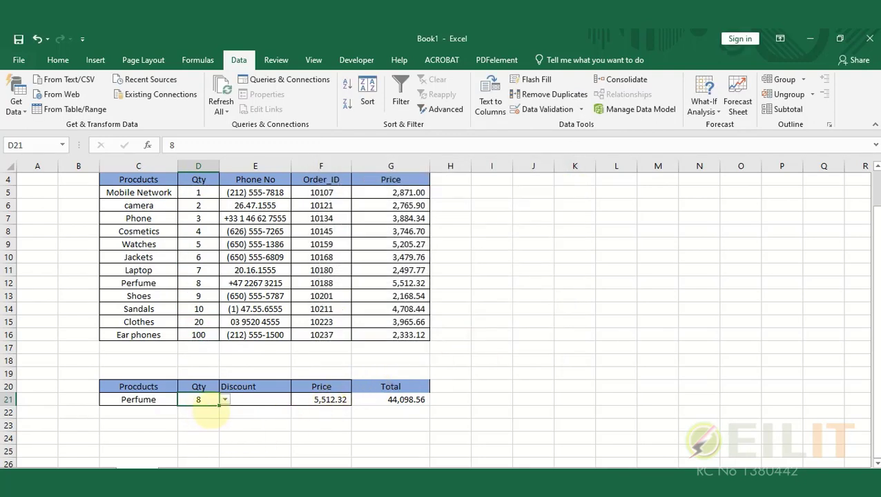
Choose 10 from the quantity list in D21.
left_click(230, 400)
left_click(213, 400)
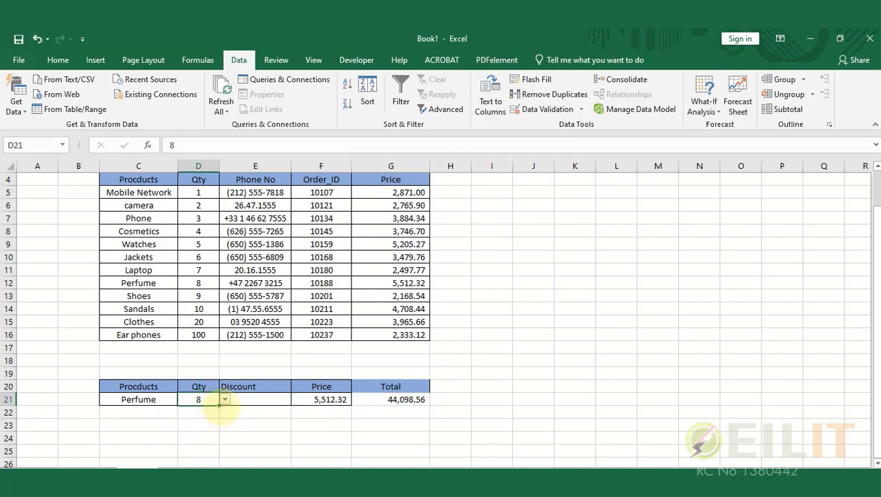
left_click(225, 399)
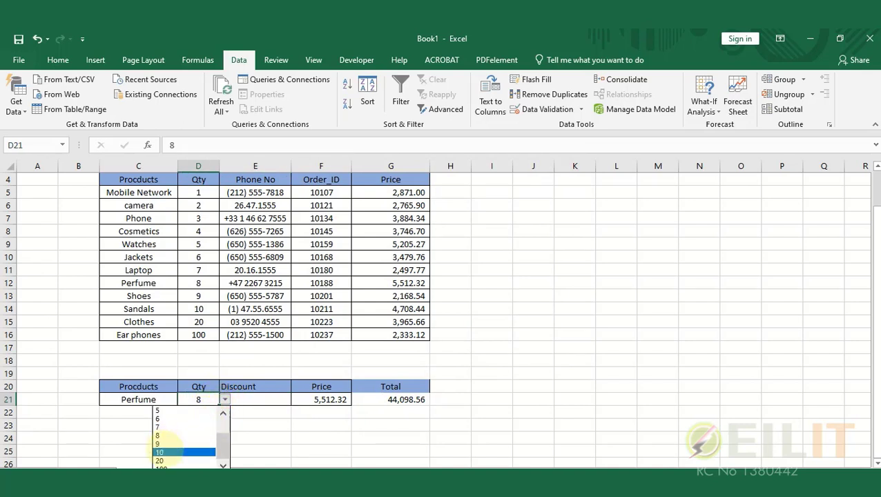
left_click(177, 449)
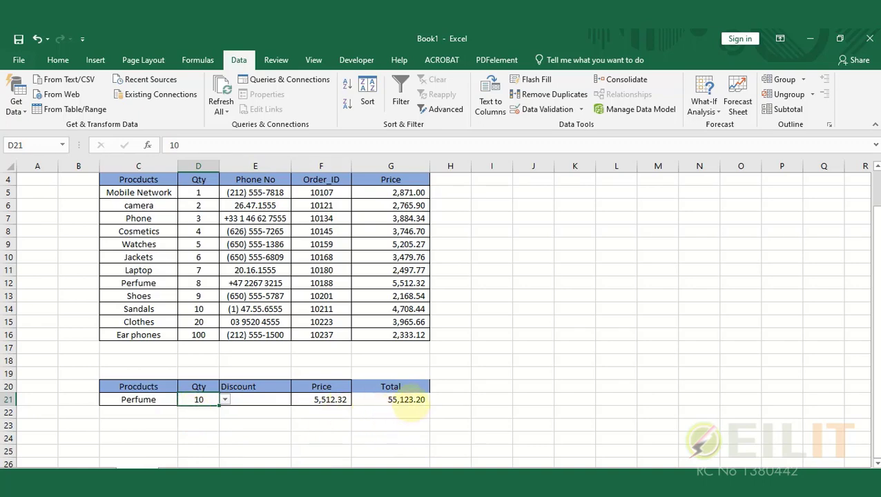
scroll(478, 359, "up", 1)
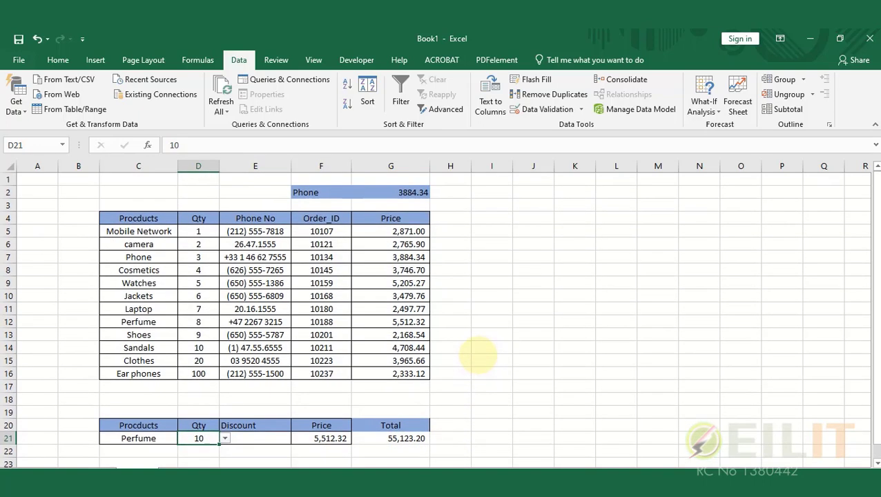
scroll(478, 357, "down", 3)
scroll(477, 353, "down", 3)
scroll(474, 350, "up", 2)
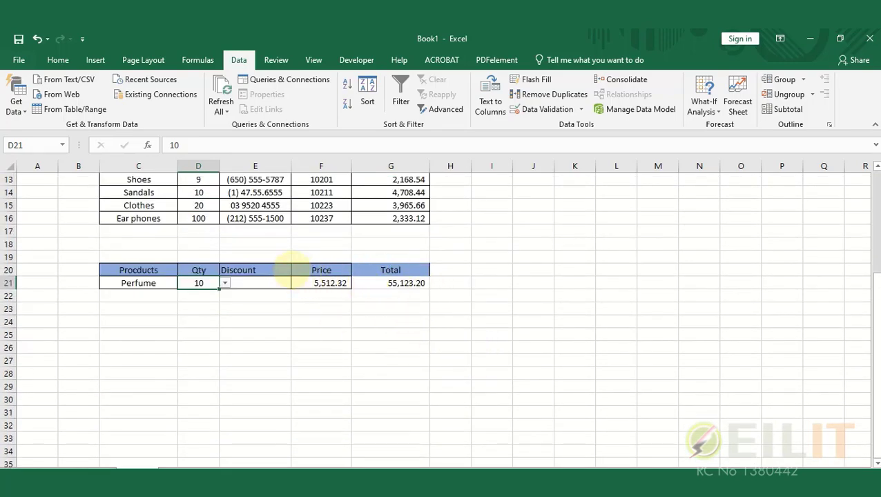
scroll(291, 266, "up", 4)
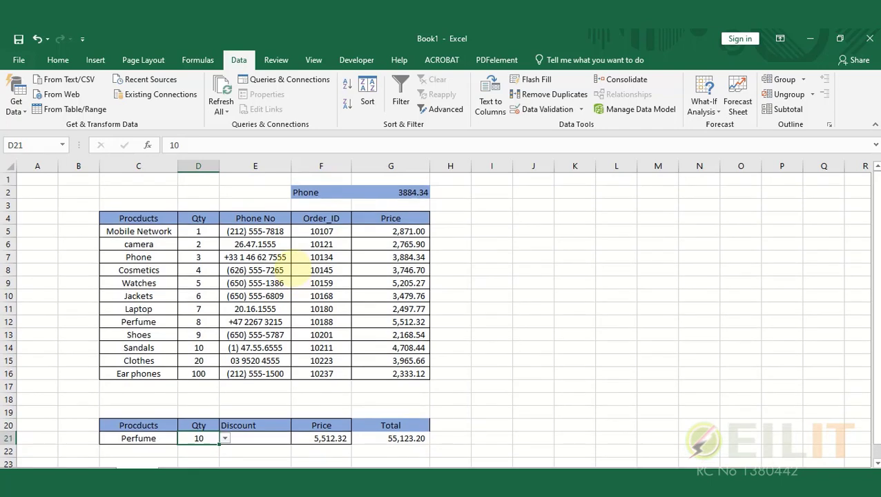
scroll(292, 270, "down", 4)
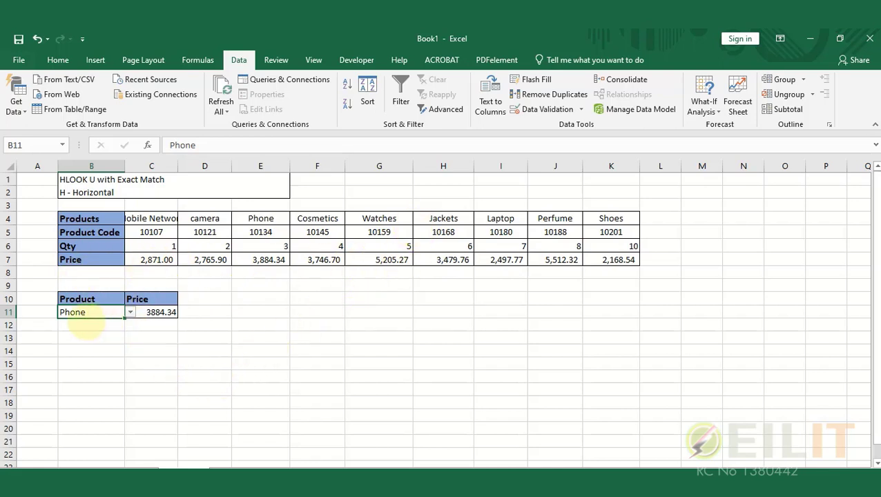
Clear the price formula in C11 of the HLOOKUP sheet and re-enter it as =HLOOKUP(B11,C4:K7,4,0) for an exact match.
left_click(147, 316)
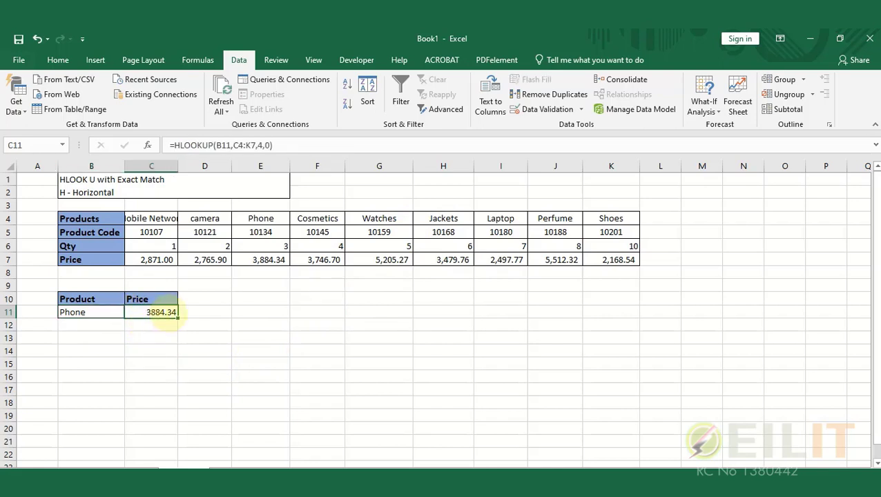
left_click_drag(307, 145, 147, 145)
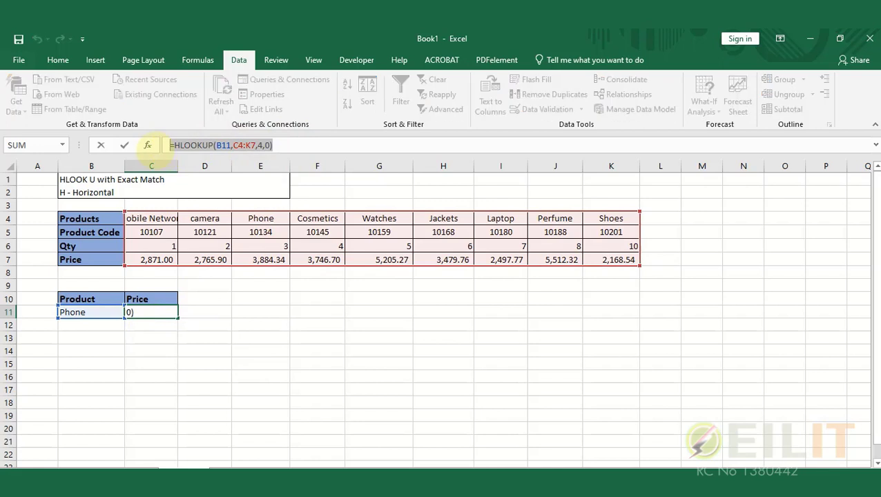
key("Delete")
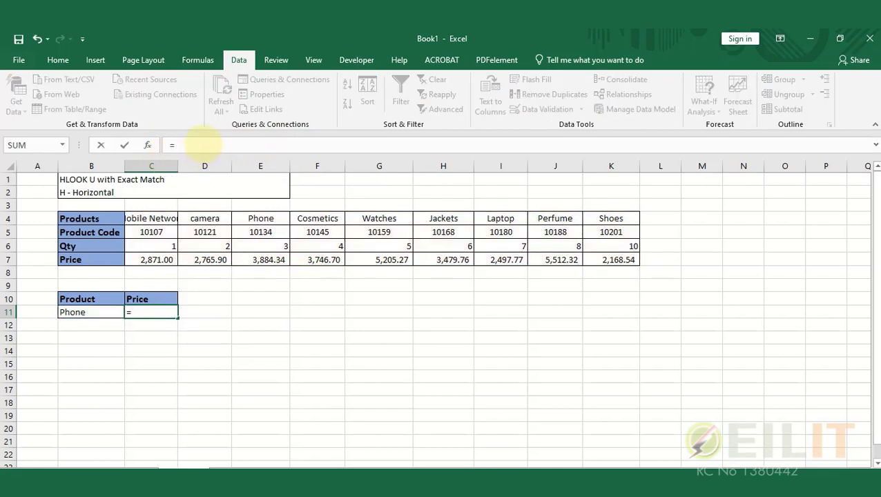
type("=HLOOKUP(")
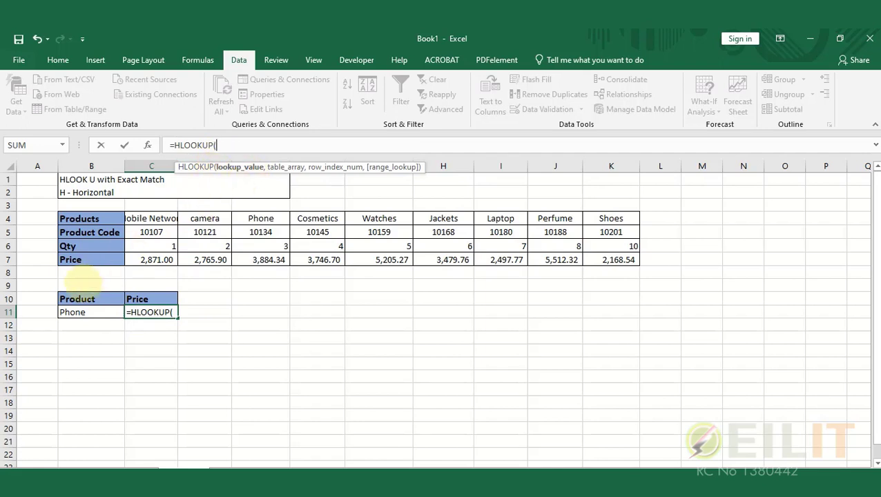
left_click(81, 314)
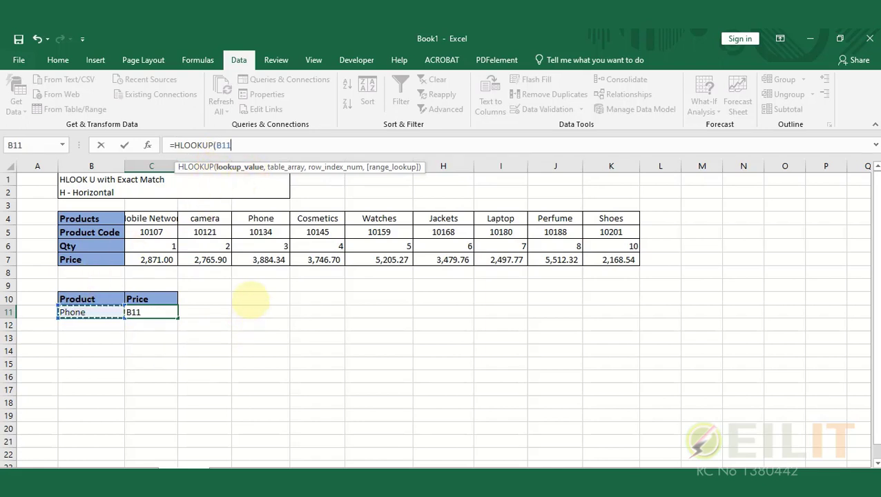
type(",")
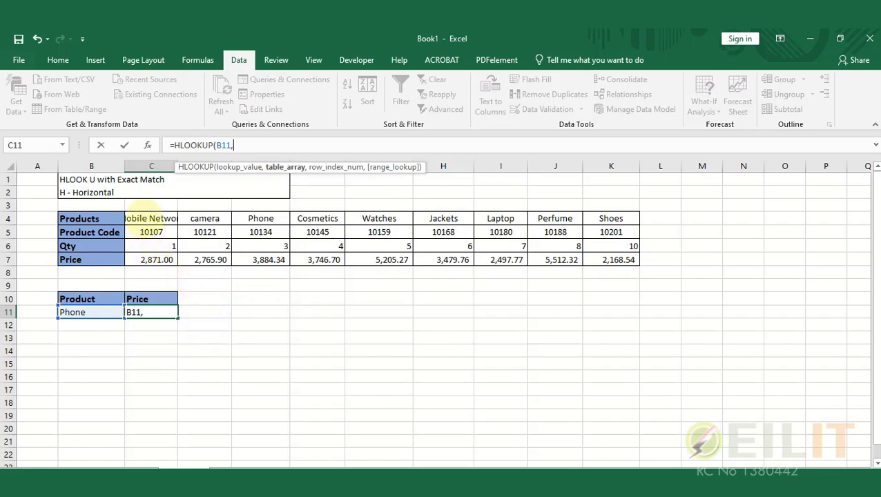
left_click_drag(143, 218, 609, 266)
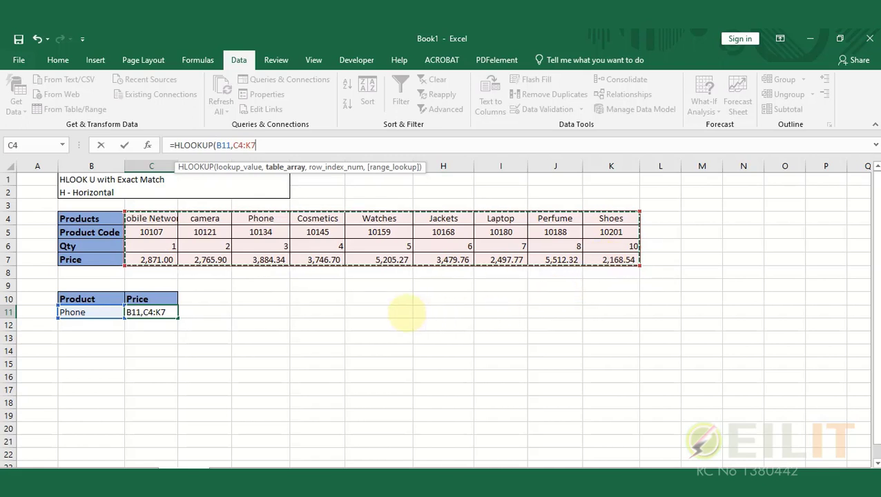
type(",")
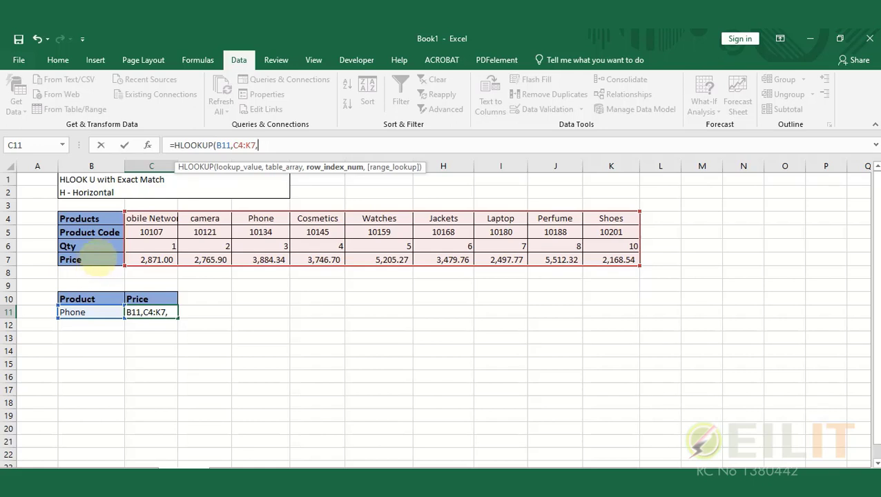
type("4,0")
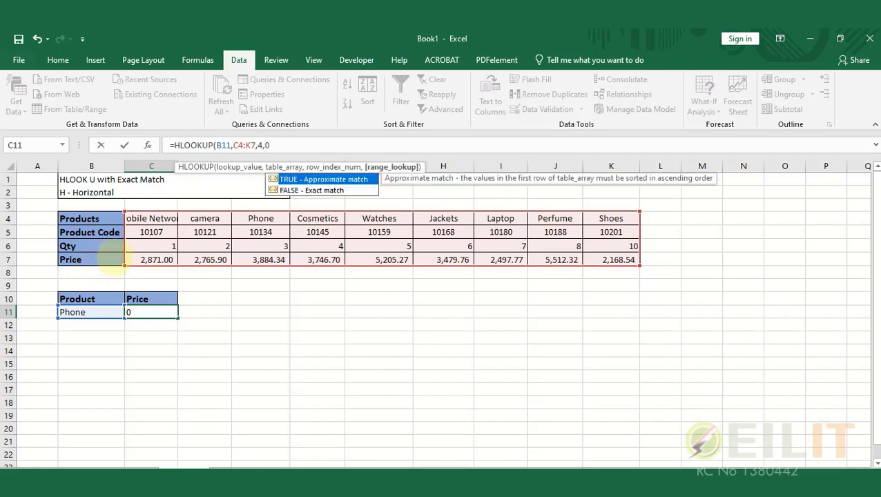
type(")")
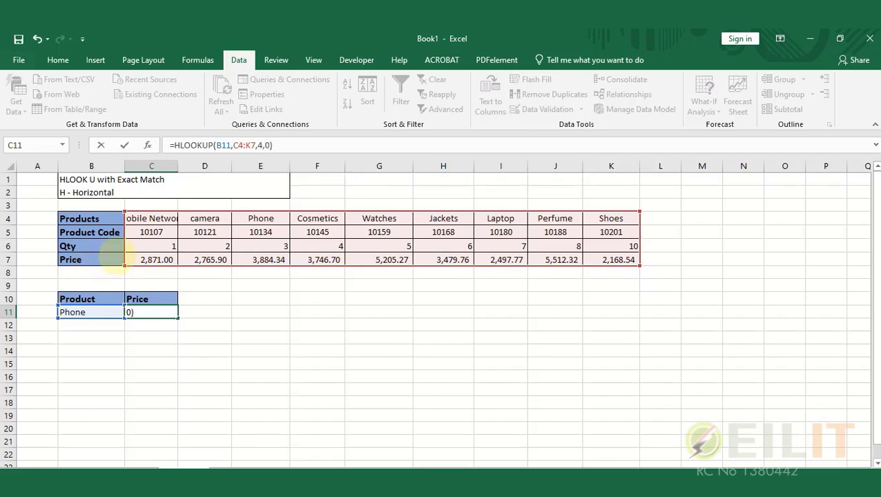
key("Return")
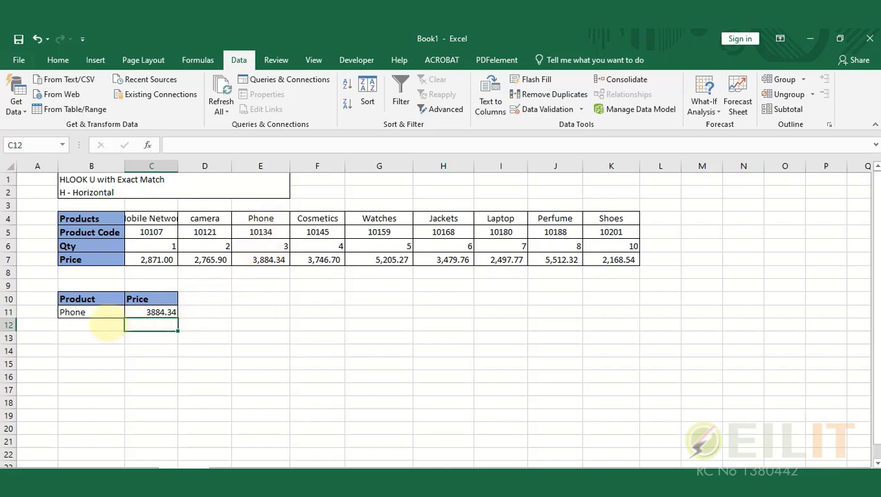
Change the product in B11 to Watches to test the horizontal price lookup.
left_click(100, 315)
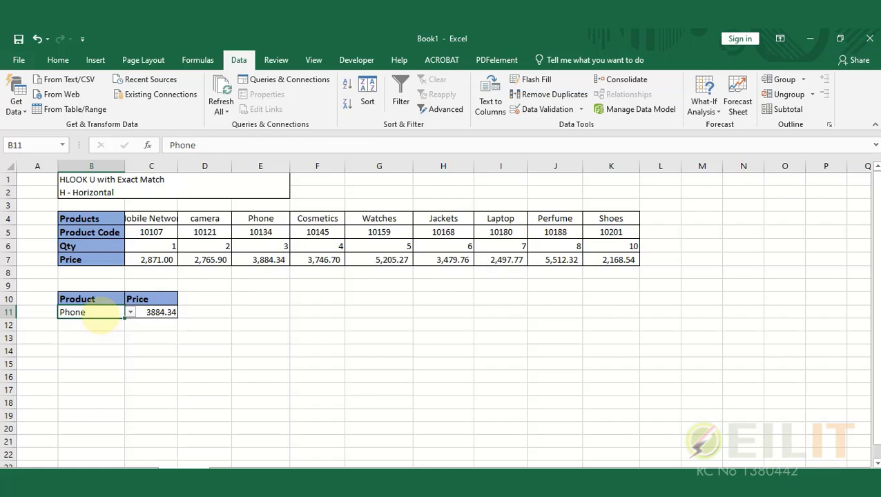
type("Watches")
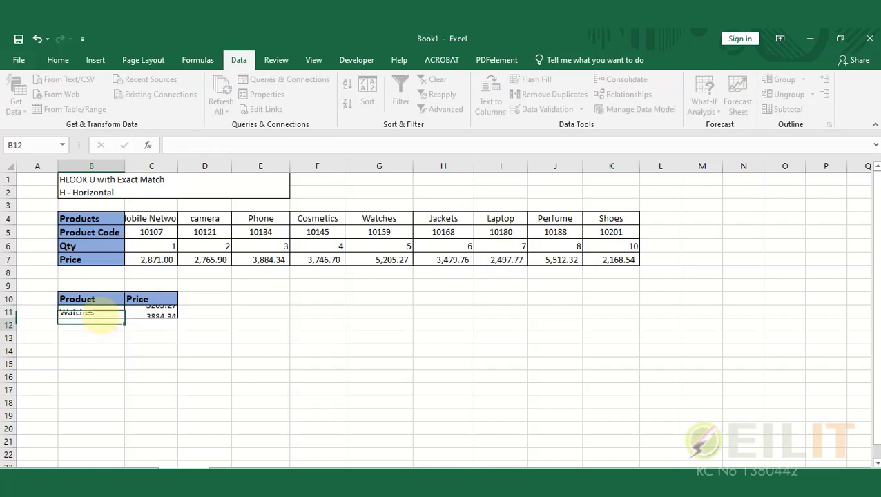
Test the horizontal price lookup by changing the product in B11 to Cosmetics, and to Jackets from its drop-down list.
key("Return")
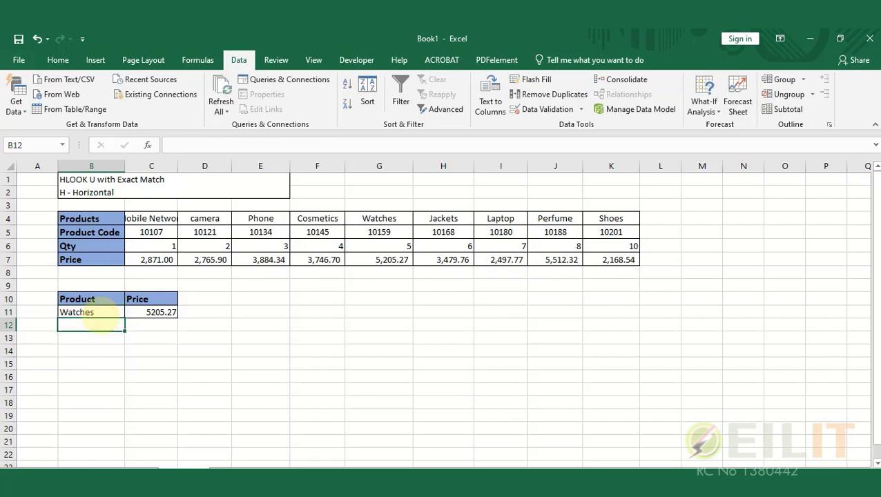
left_click(97, 311)
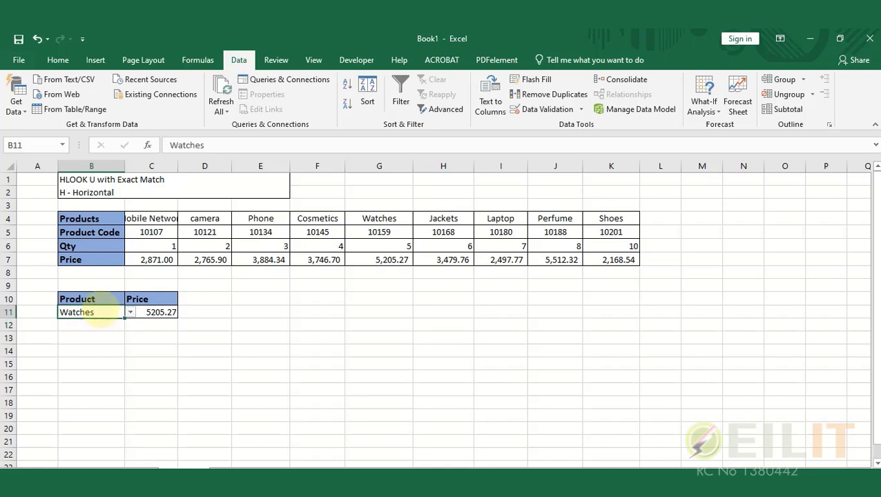
type("Cosmetics")
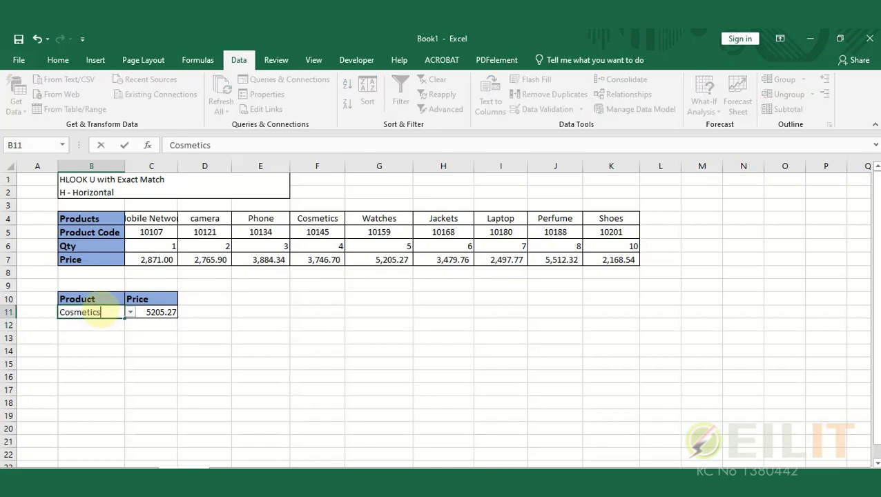
key("Return")
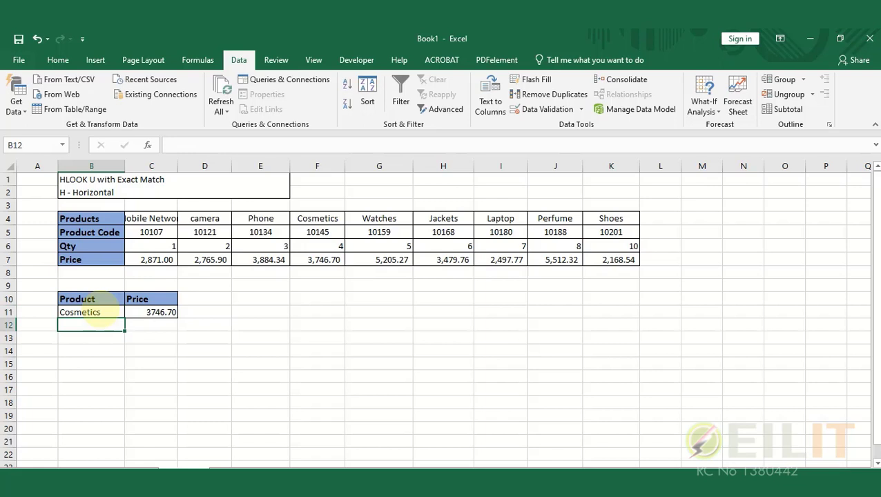
left_click(100, 309)
left_click(130, 312)
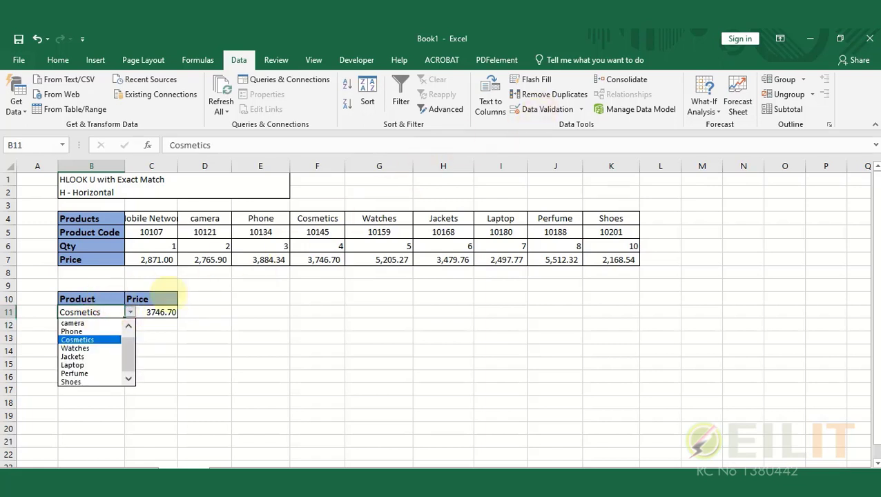
left_click(77, 356)
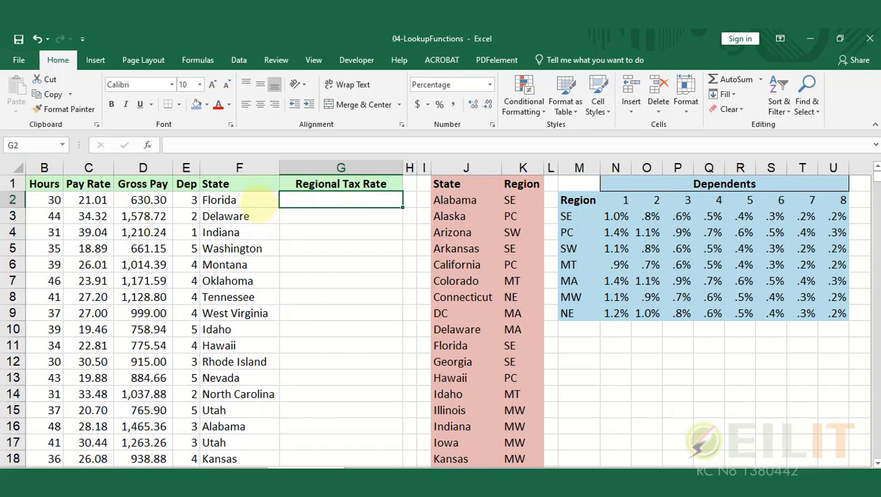
Enter =VLOOKUP(F2,J:K,2,0) in G2 of the 04-LookupFunctions workbook and check the returned region against Florida's row in J11:K11.
type("=VLO")
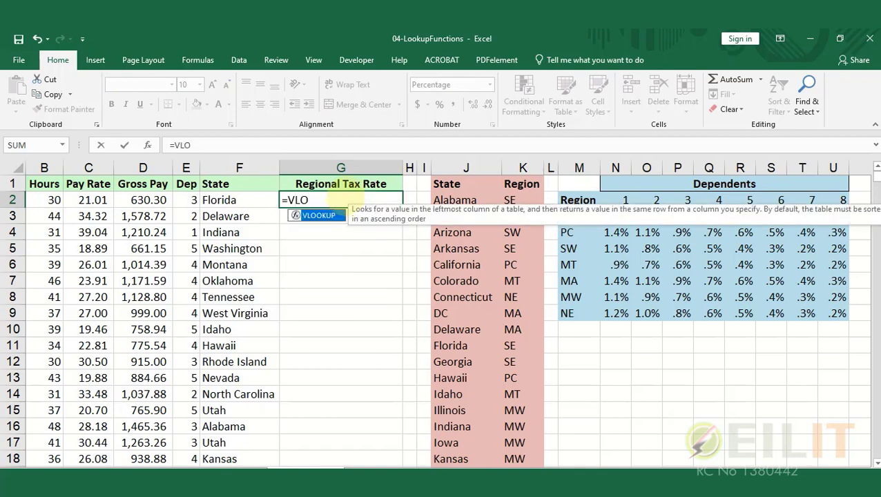
key("Tab")
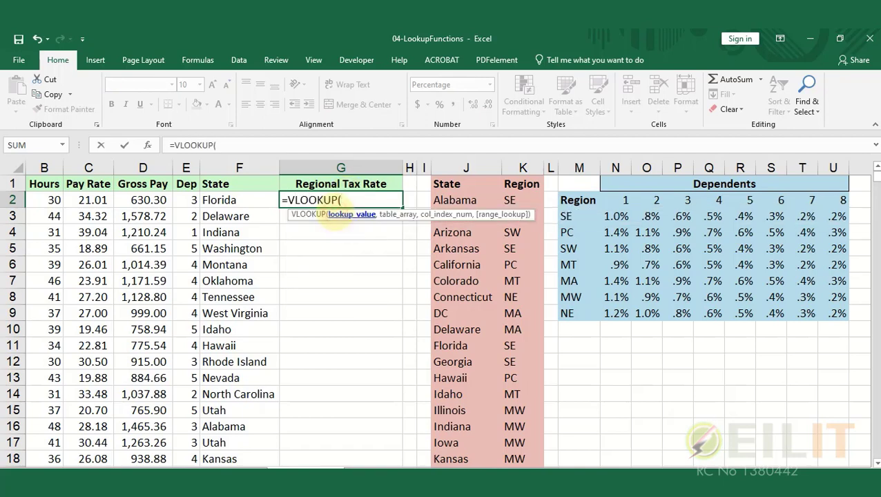
left_click(238, 201)
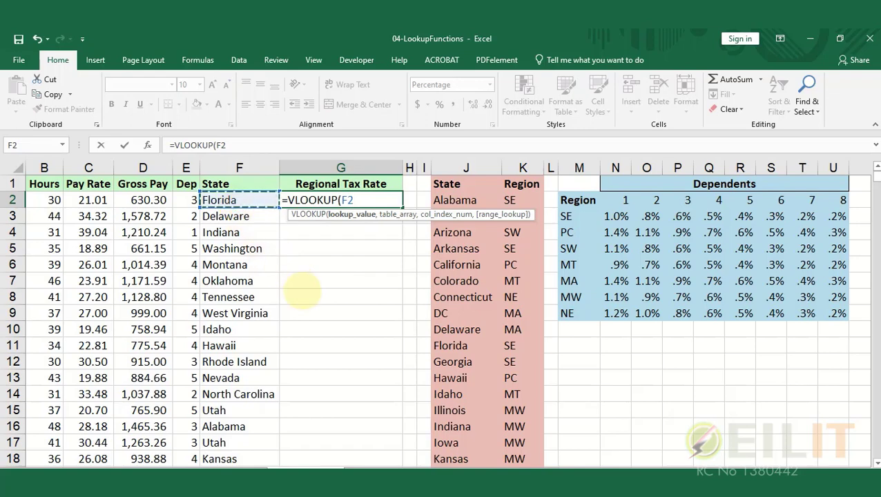
type(",")
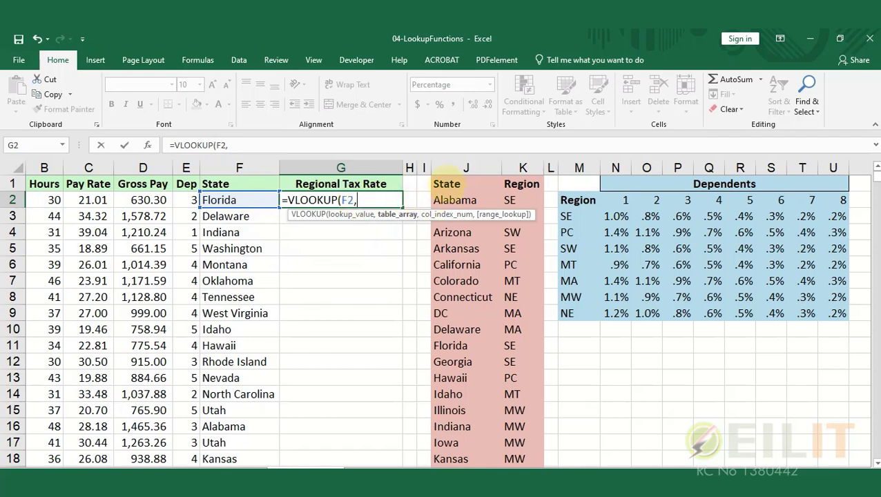
left_click(456, 167)
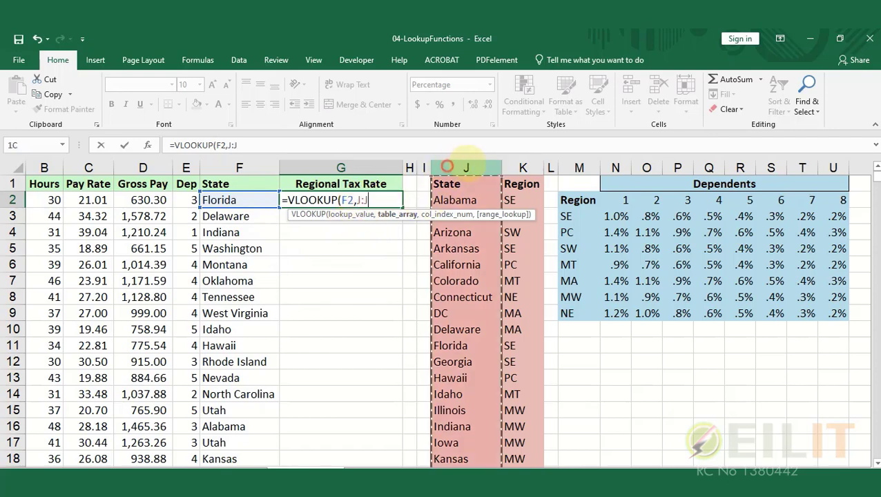
left_click_drag(552, 159, 522, 168)
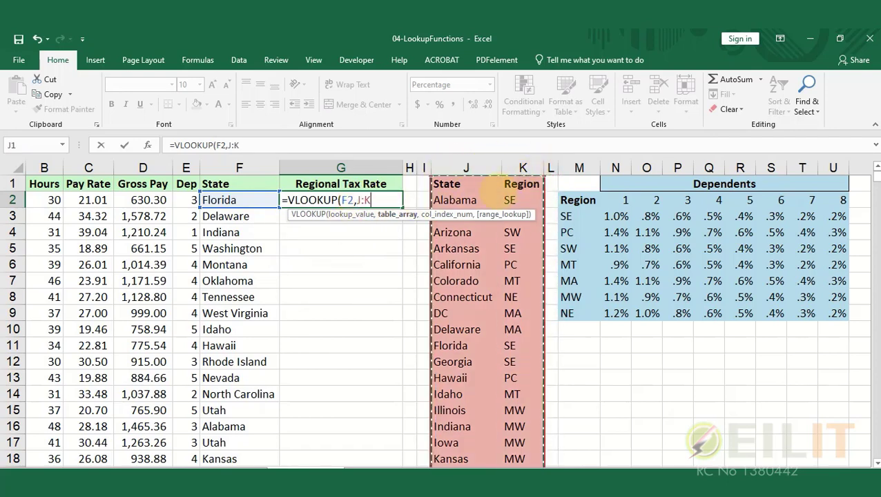
type(",")
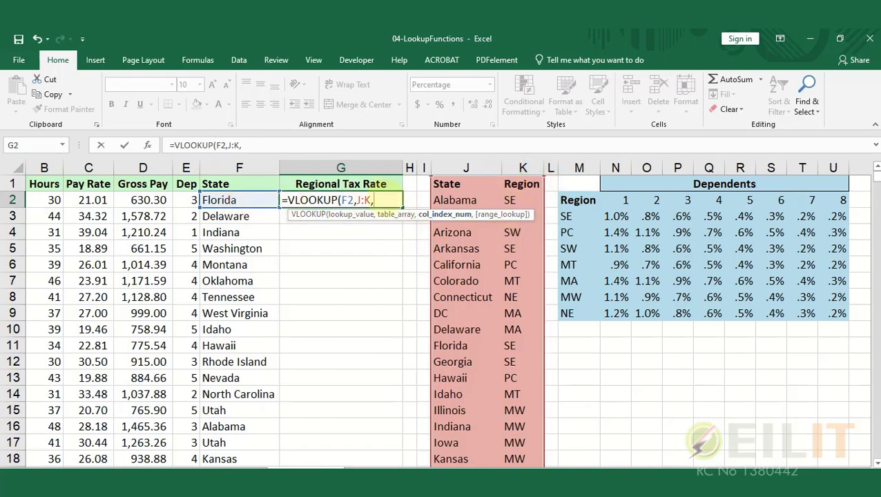
type("2,")
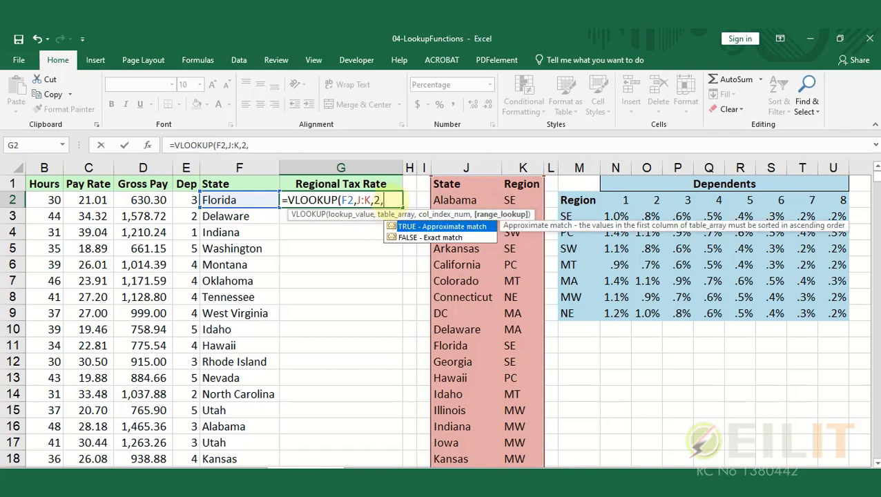
type("0)")
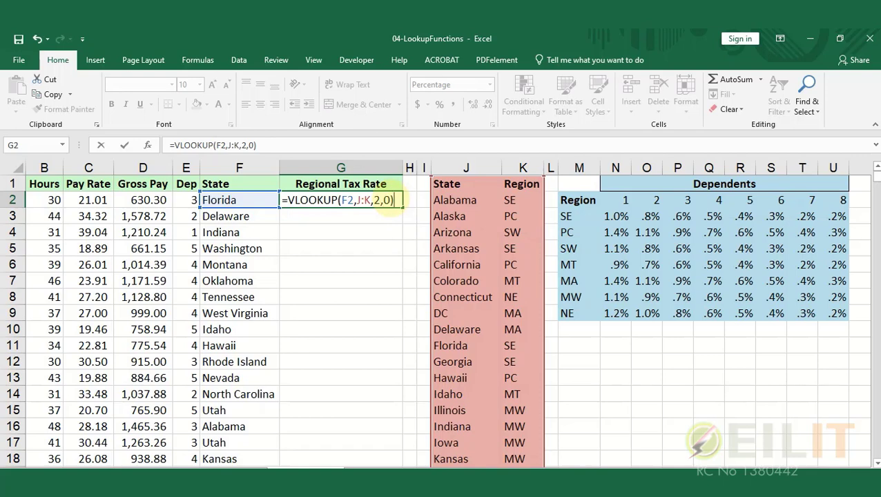
key("Return")
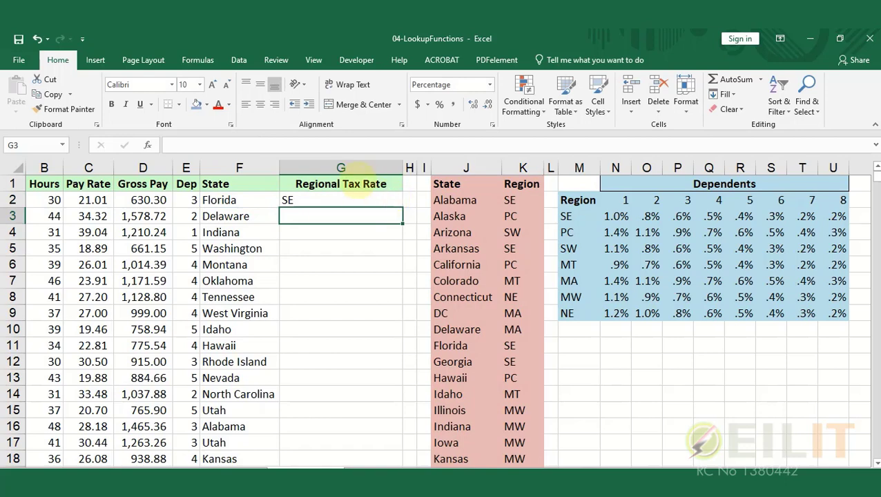
left_click(345, 201)
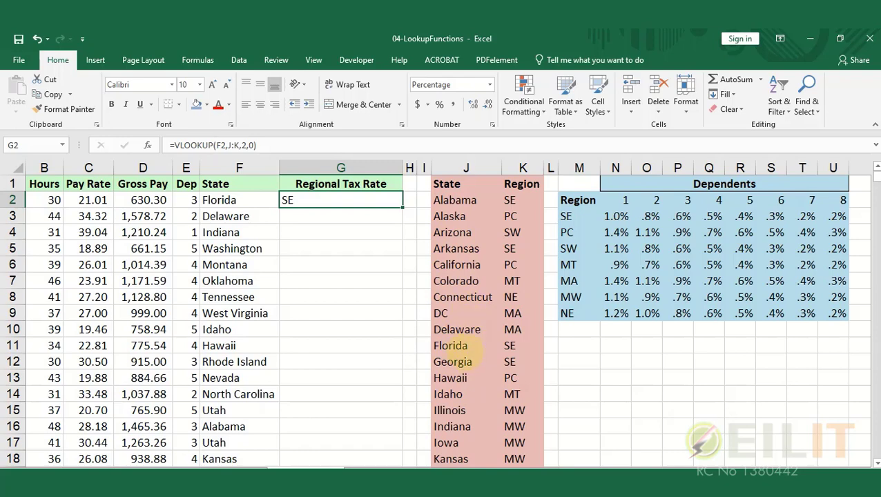
left_click_drag(475, 352, 511, 347)
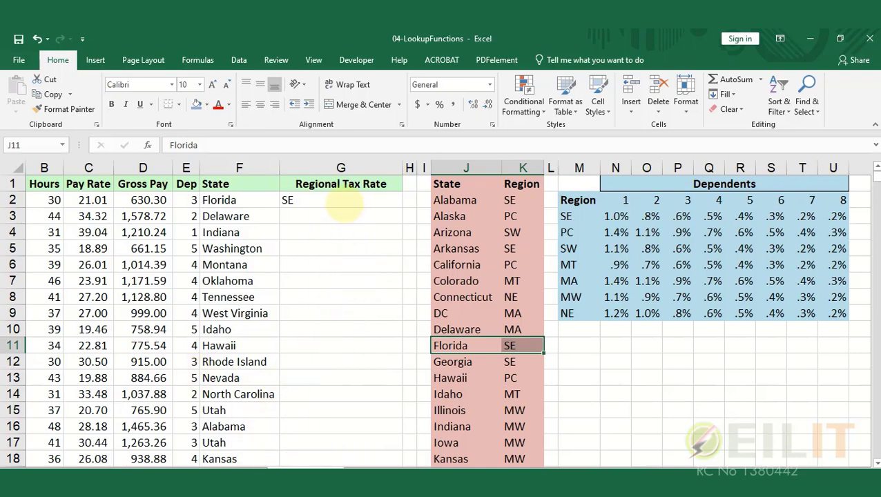
Nest the existing formula in G2 inside an outer VLOOKUP as its lookup value.
left_click(341, 202)
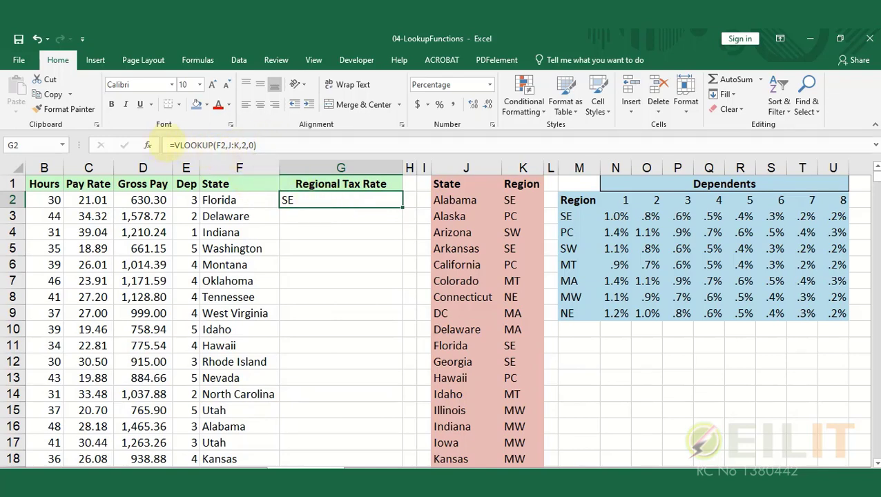
left_click(173, 145)
type("V")
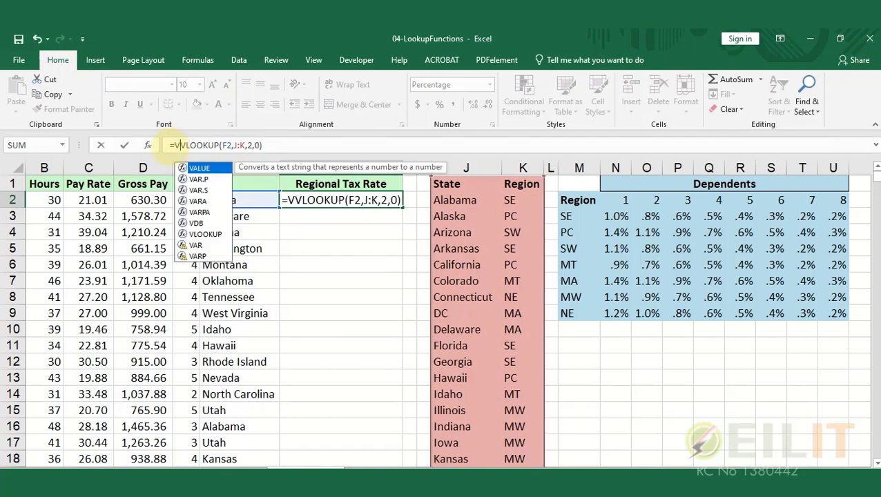
type("loo")
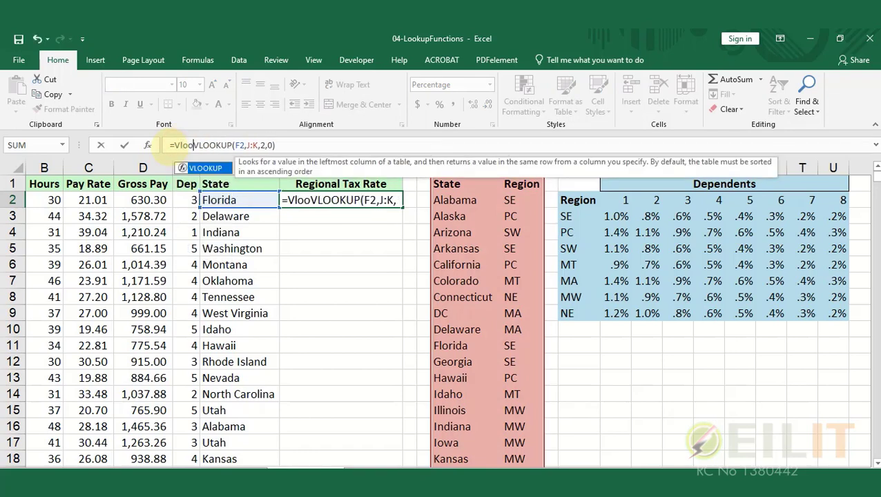
double_click(206, 167)
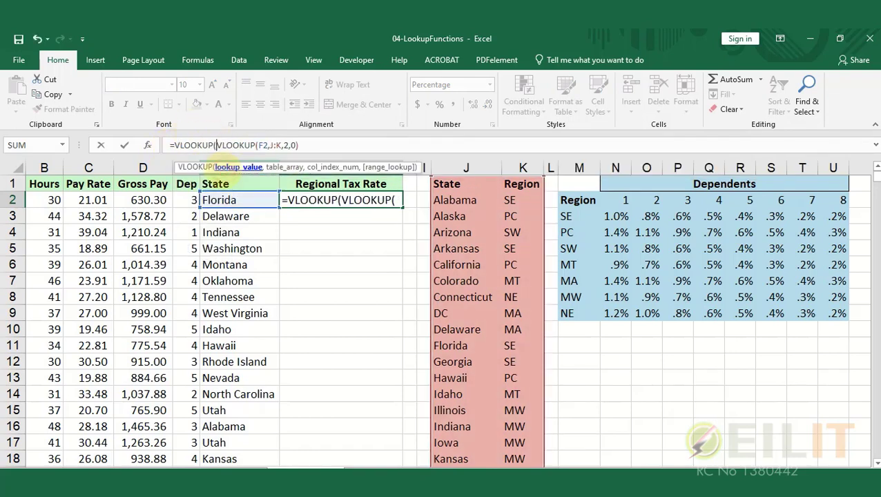
left_click(301, 145)
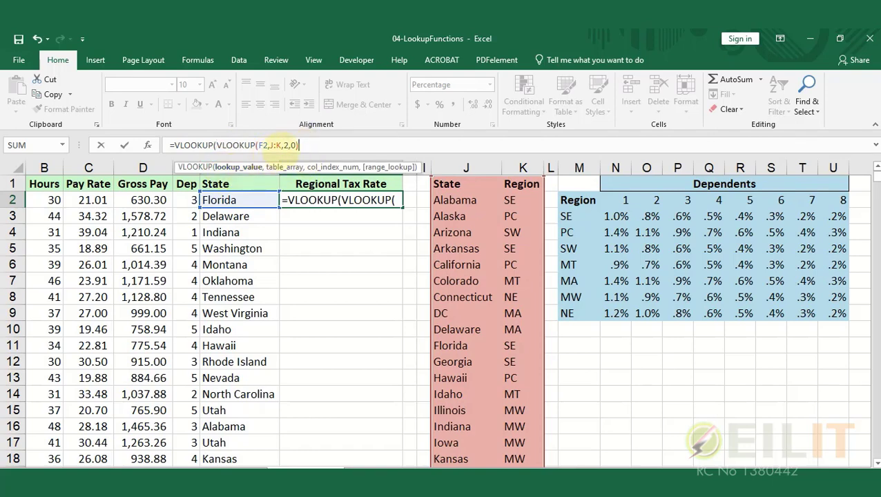
left_click_drag(297, 145, 215, 144)
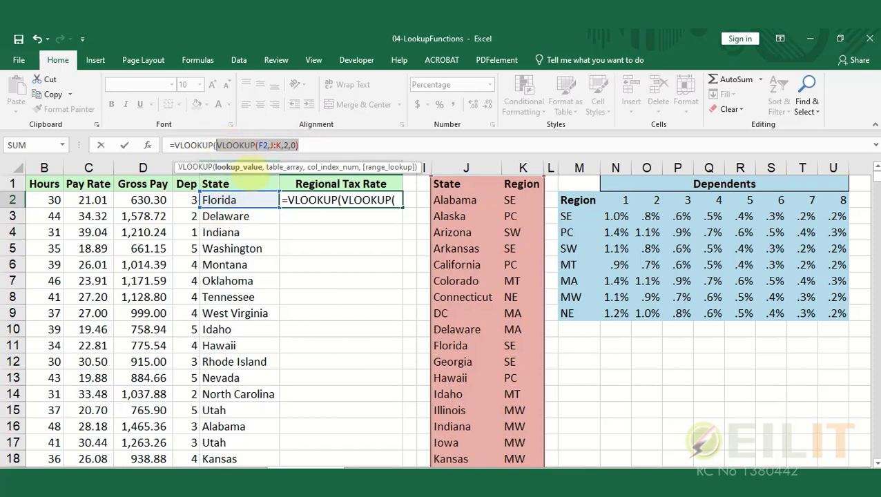
left_click(303, 145)
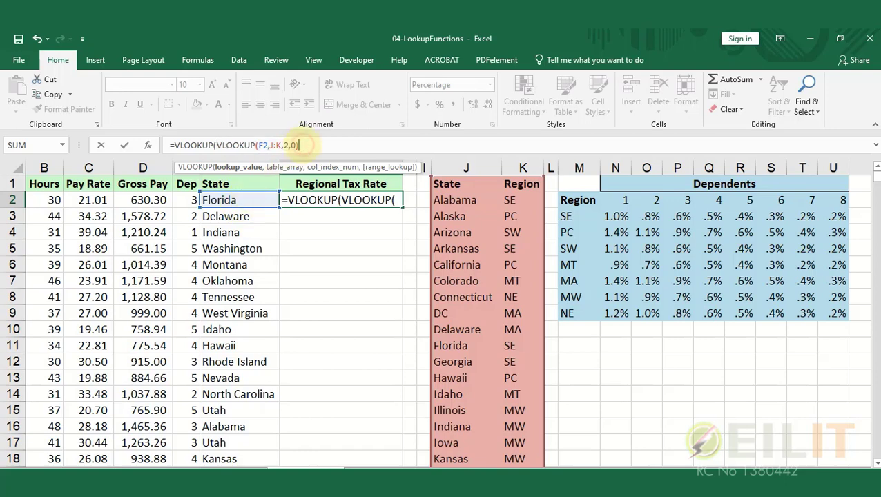
Complete the outer VLOOKUP in G2 with table array M:U, column index E2+1 and 0 for an exact match.
type(",")
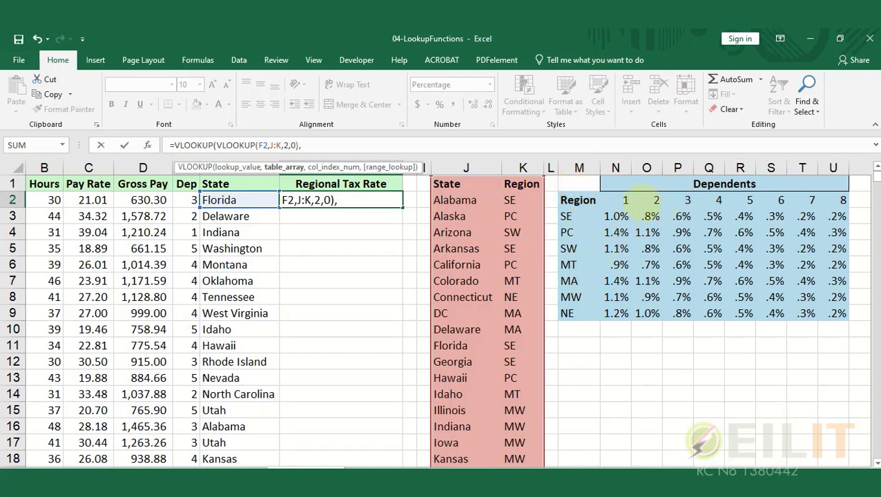
left_click_drag(578, 167, 630, 170)
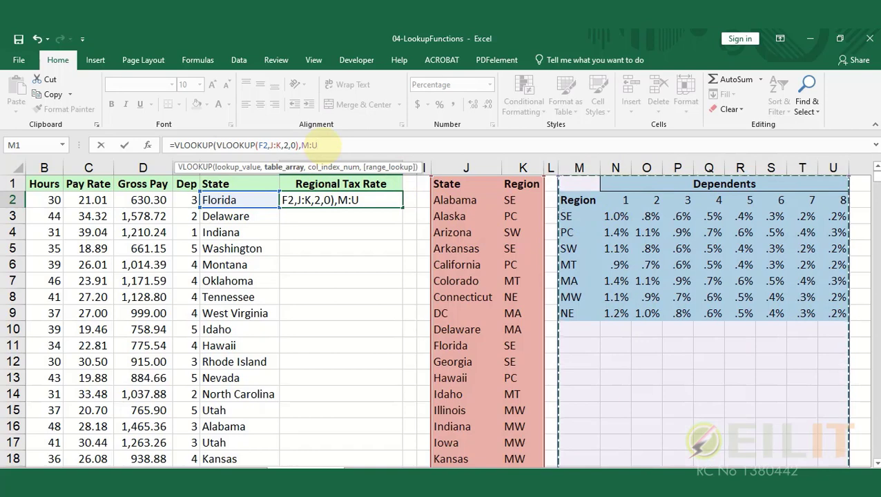
type(",")
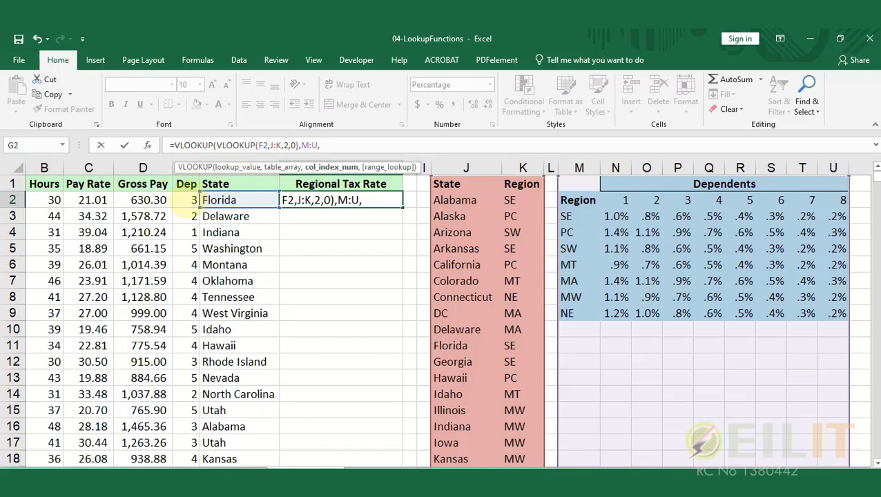
left_click(187, 200)
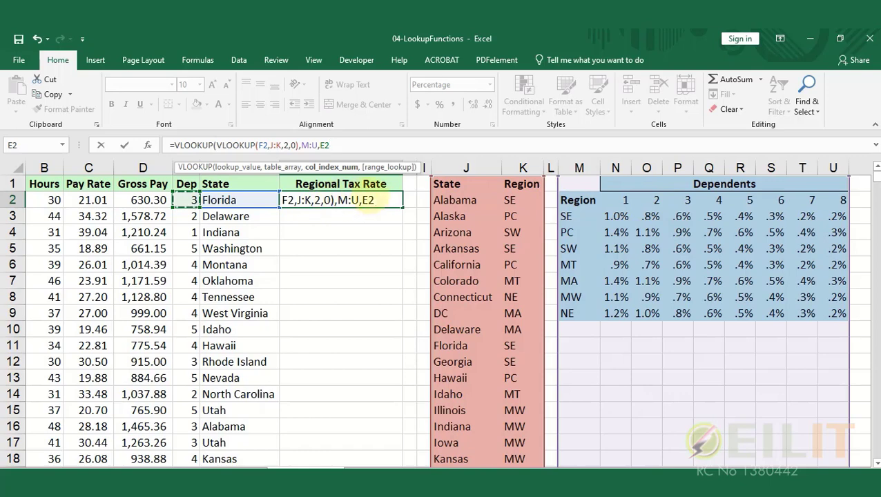
left_click(378, 199)
type("+1")
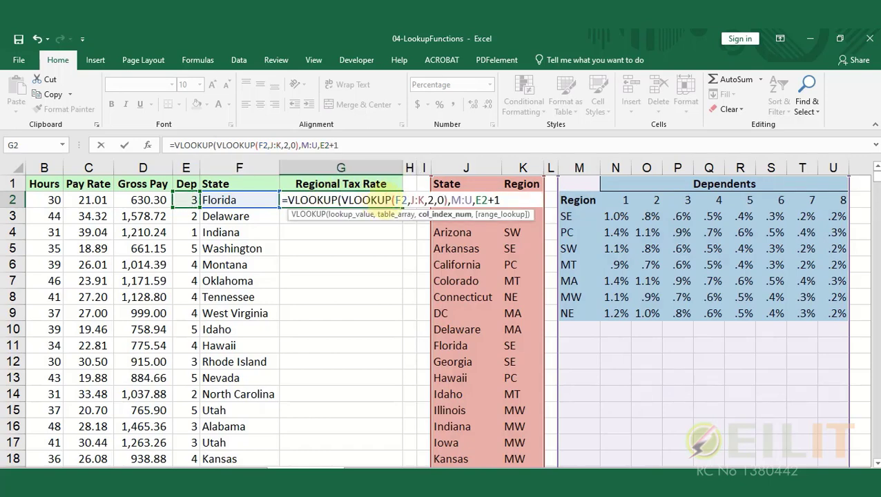
type(",")
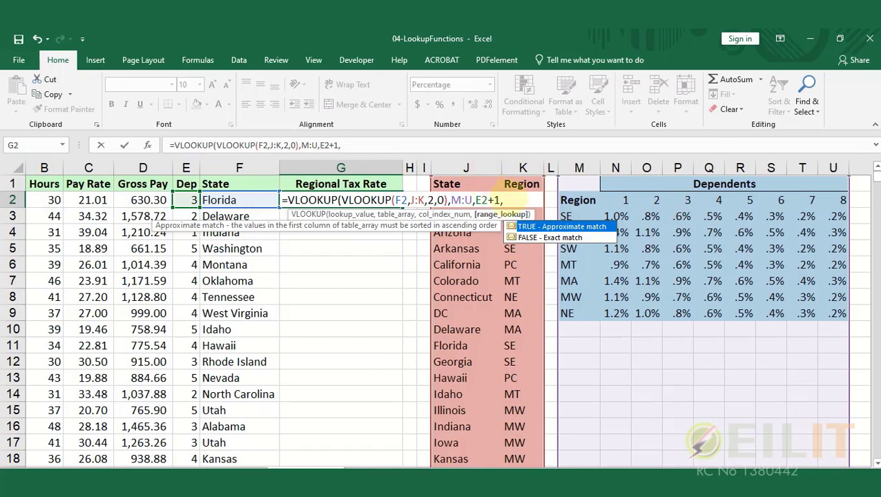
type("0)")
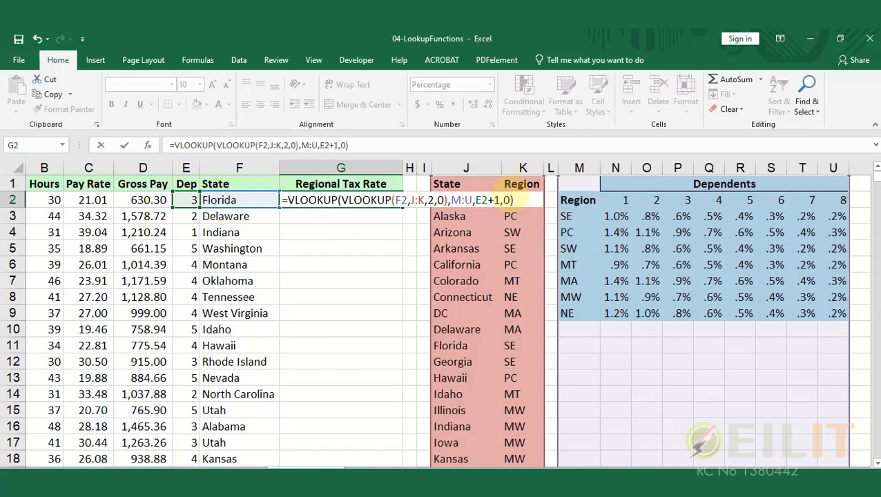
key("Return")
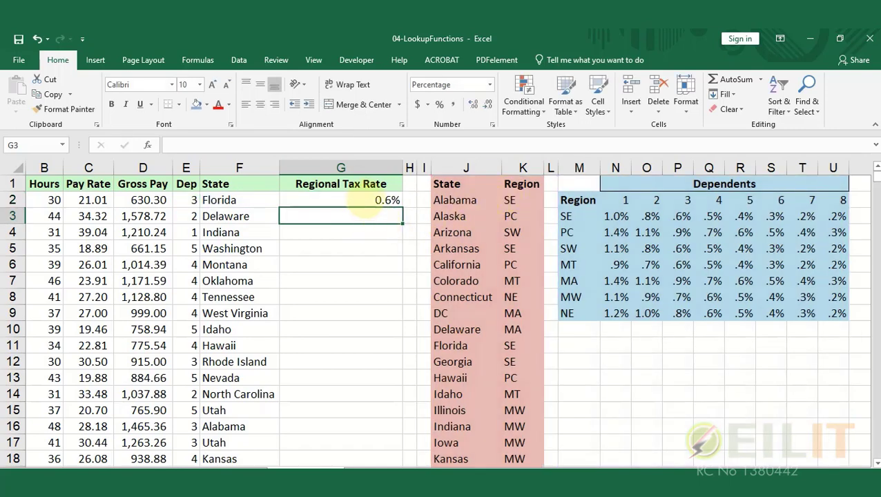
Fill the nested VLOOKUP formula from G2 down the Regional Tax Rate column.
left_click(319, 200)
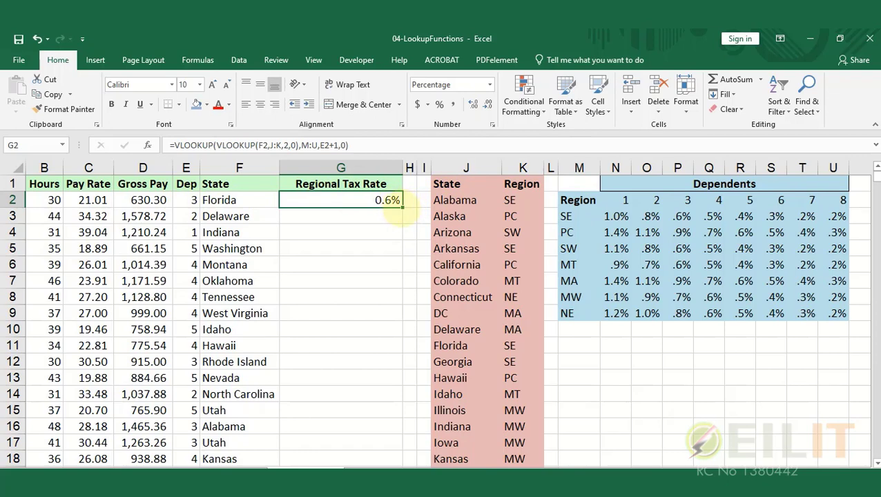
double_click(402, 205)
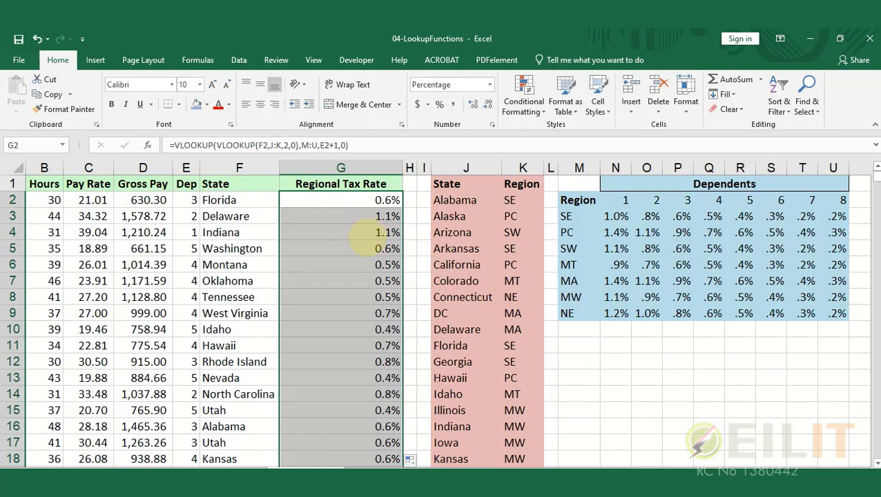
Look through the filled Regional Tax Rate column down to its lower rows.
scroll(376, 240, "down", 1)
scroll(376, 240, "up", 1)
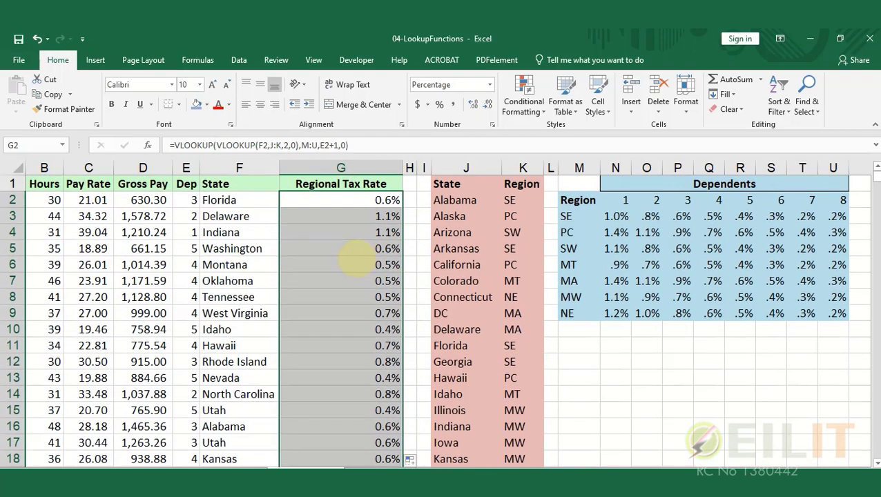
scroll(350, 257, "down", 3)
scroll(352, 261, "up", 3)
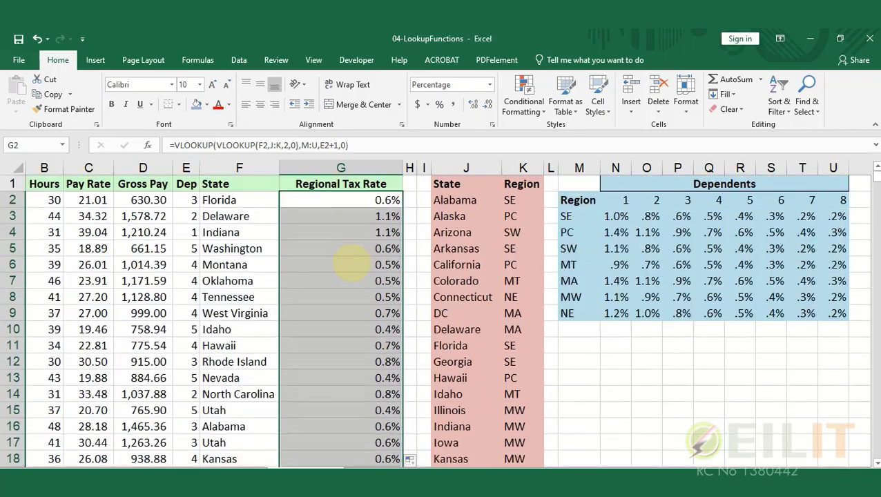
scroll(350, 263, "down", 12)
scroll(350, 261, "up", 12)
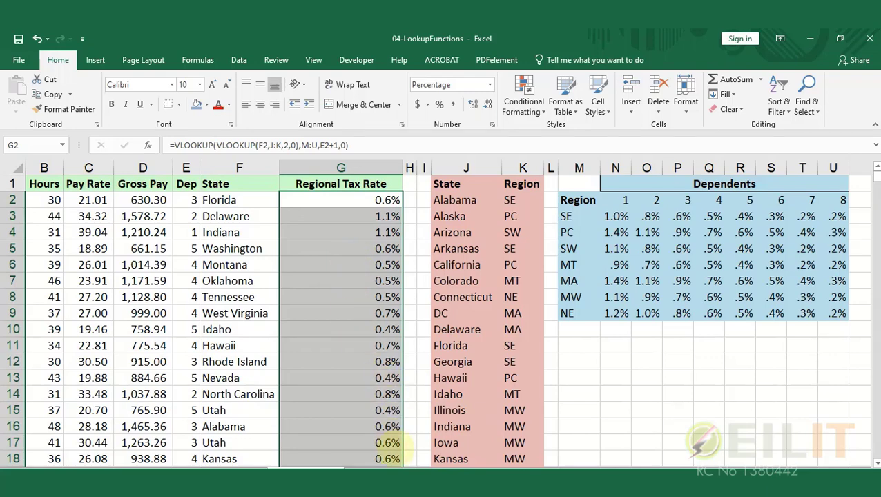
Go to the next worksheet, with the Salary, Dep and Tax Rate columns, and clear the existing VLOOKUP formula from D2.
key("ctrl+Page_Down")
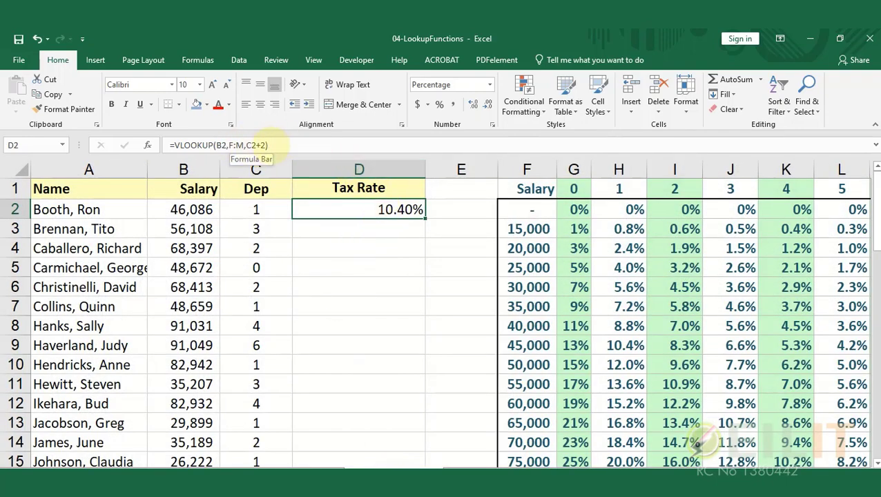
left_click_drag(273, 145, 159, 145)
key("Delete")
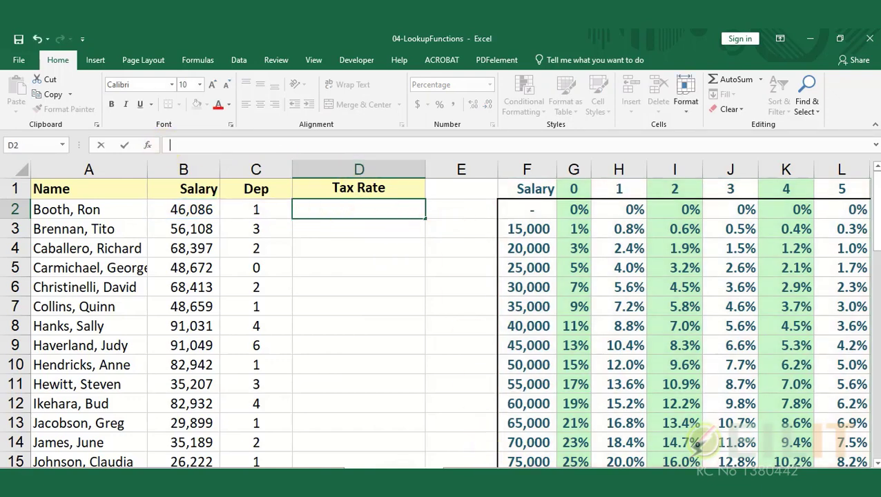
Examine the tax rate table in columns F:M, including its ascending Salary column and the dependents headings 0 to 6.
scroll(442, 311, "right", 1)
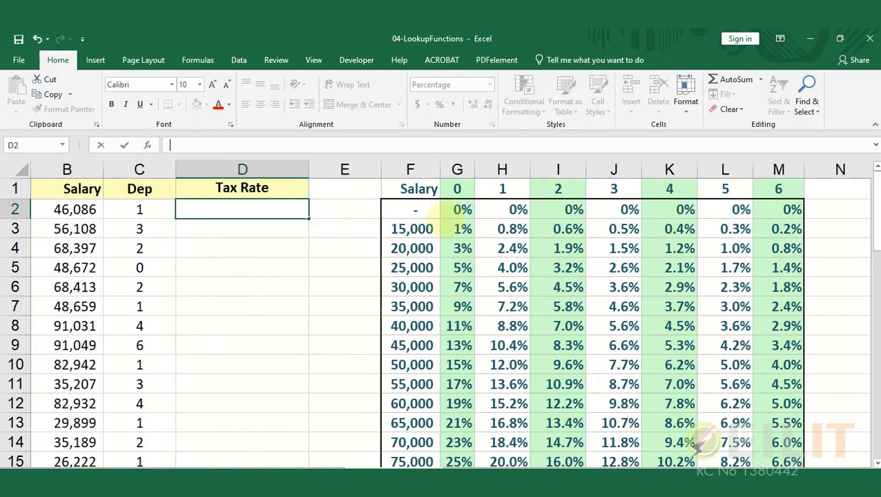
left_click_drag(410, 189, 773, 422)
scroll(704, 331, "up", 2)
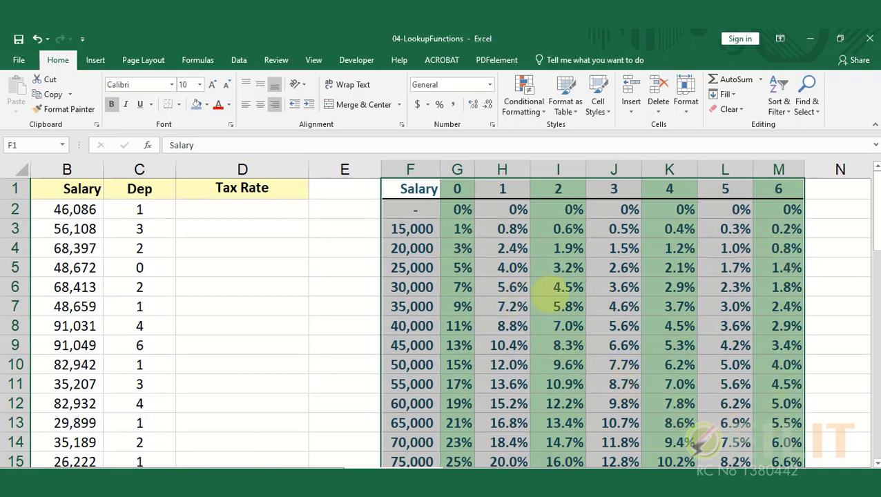
left_click(461, 267)
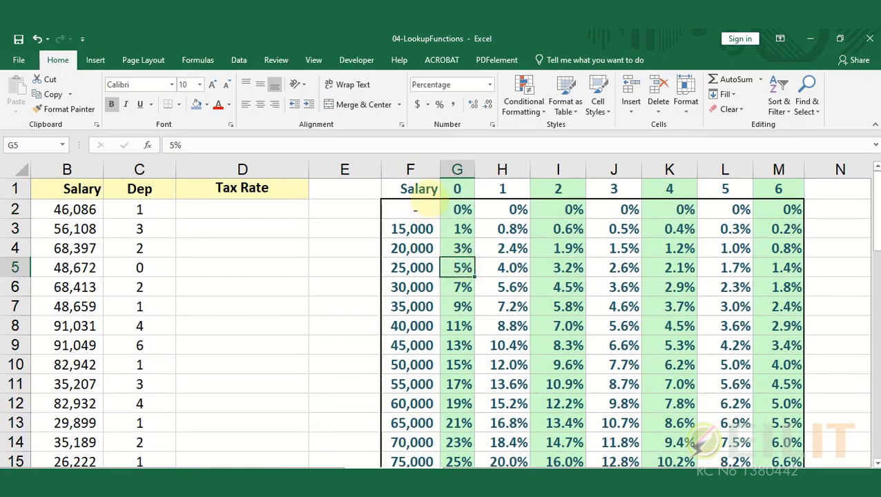
left_click_drag(410, 189, 412, 326)
left_click(412, 227)
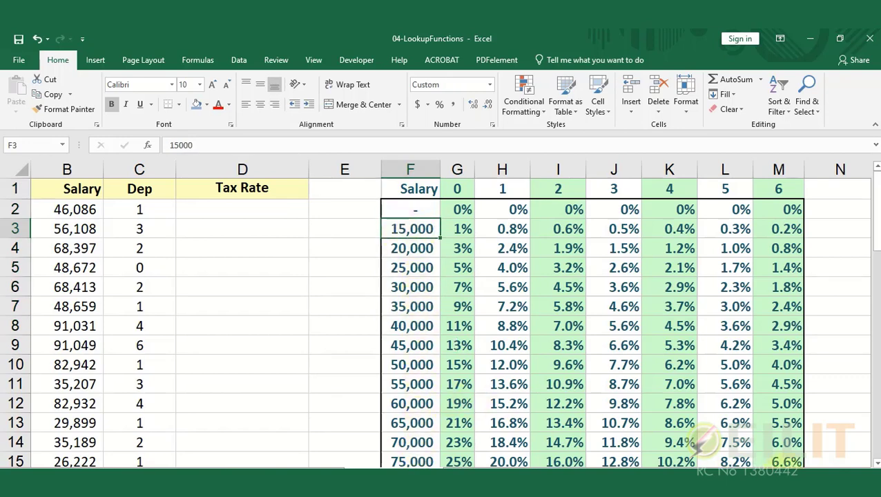
Start a VLOOKUP formula in D2 with the salary in B2 as its lookup value.
scroll(778, 456, "left", 2)
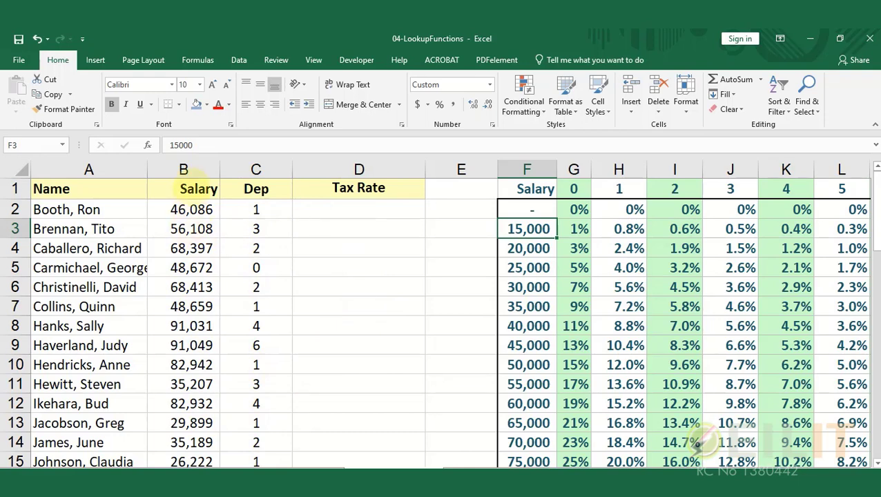
left_click(322, 209)
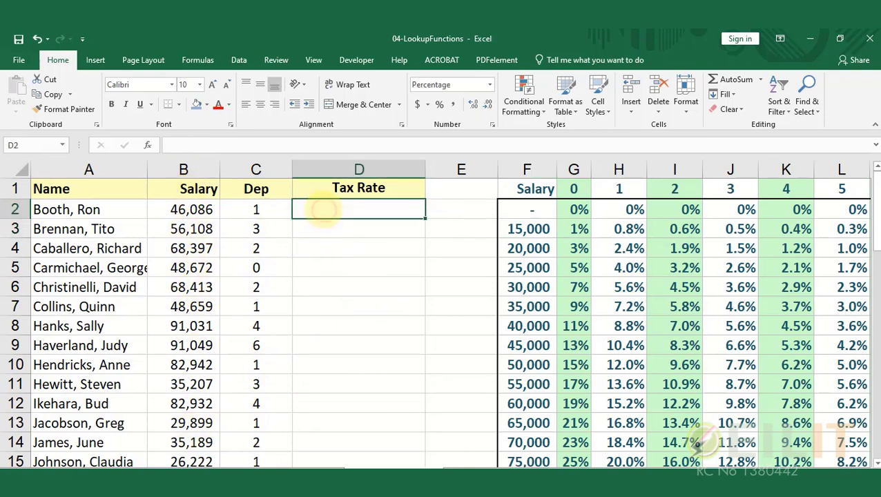
type("=")
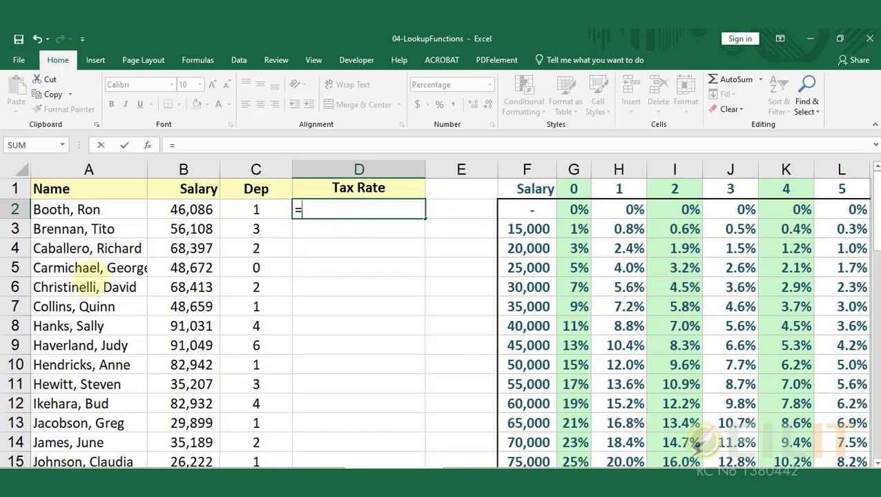
type("VLOO")
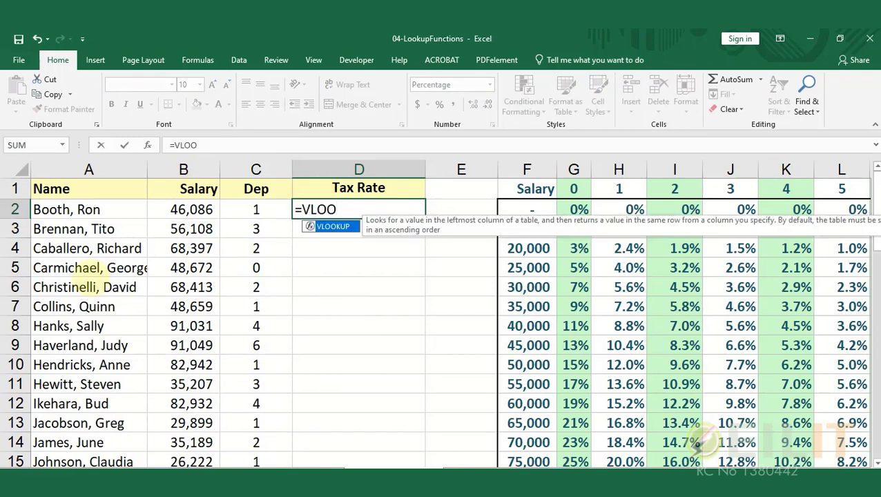
key("Return")
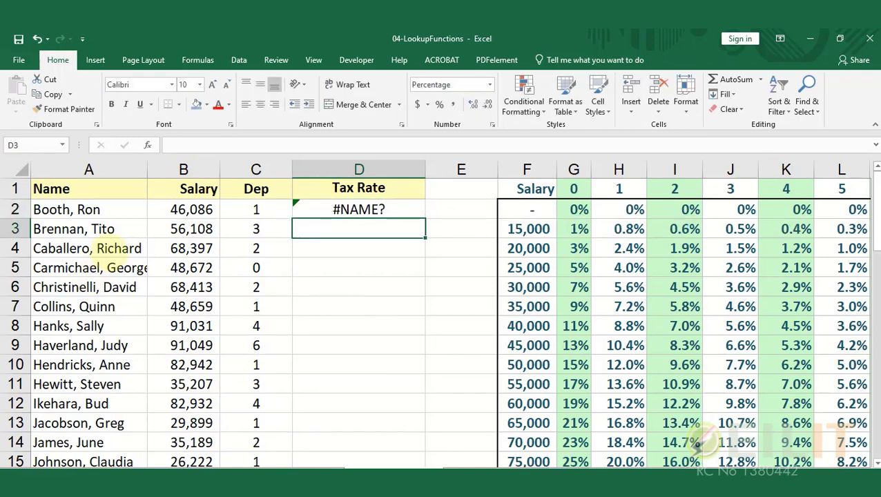
key("Up")
left_click(220, 145)
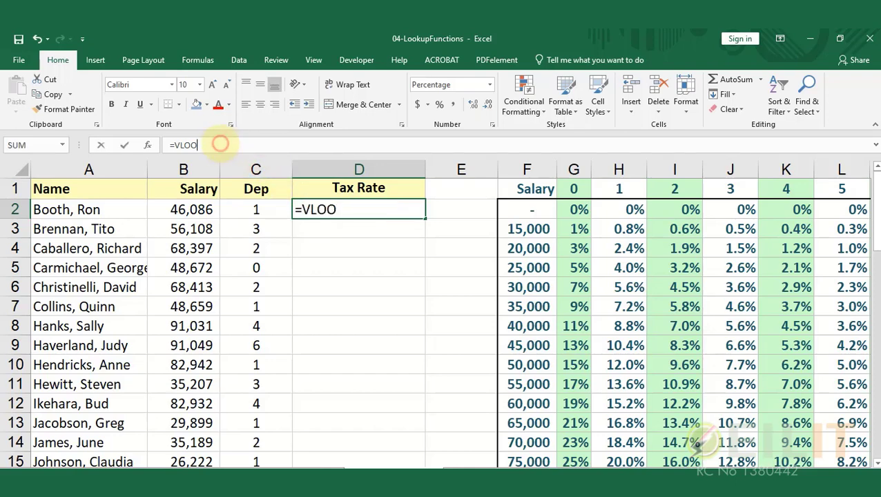
type("K")
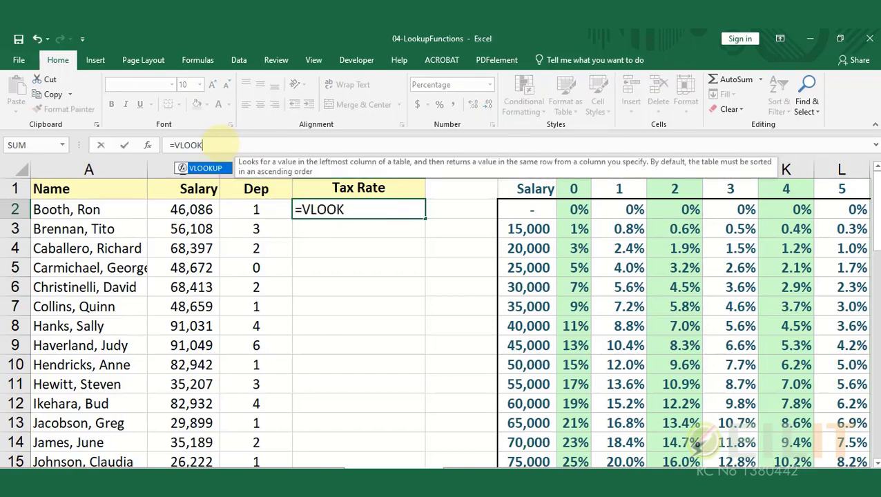
double_click(205, 168)
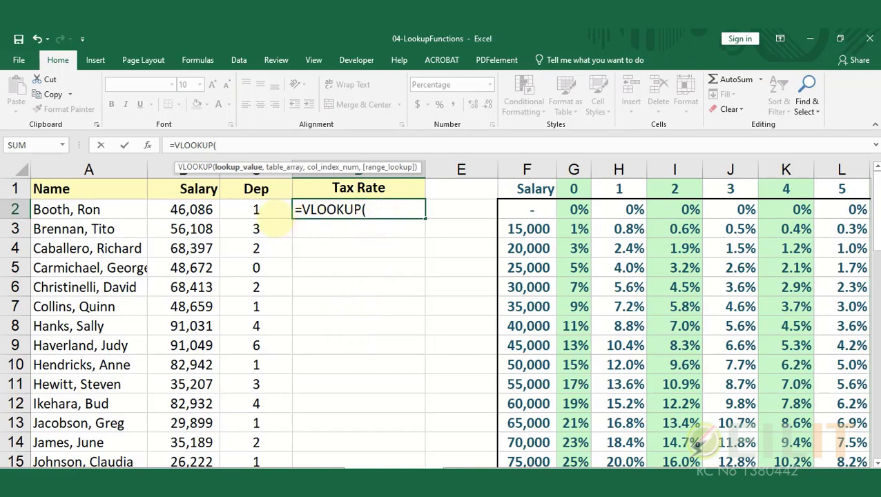
left_click(214, 210)
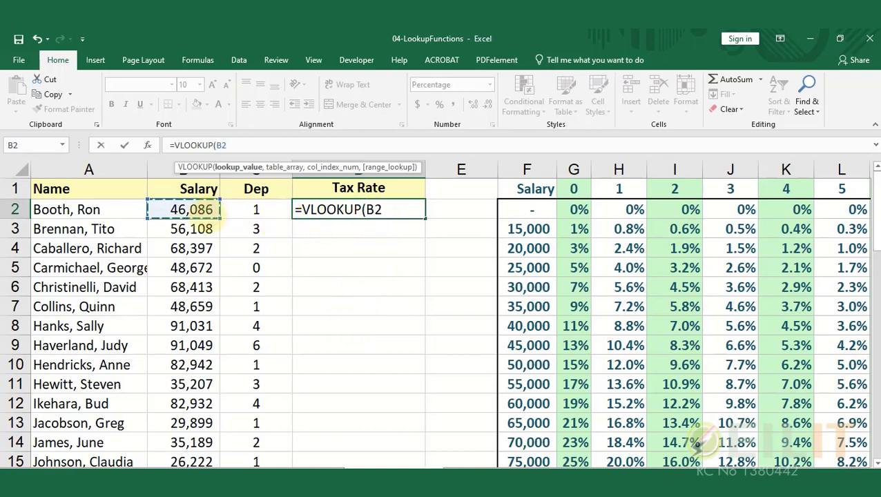
type(",")
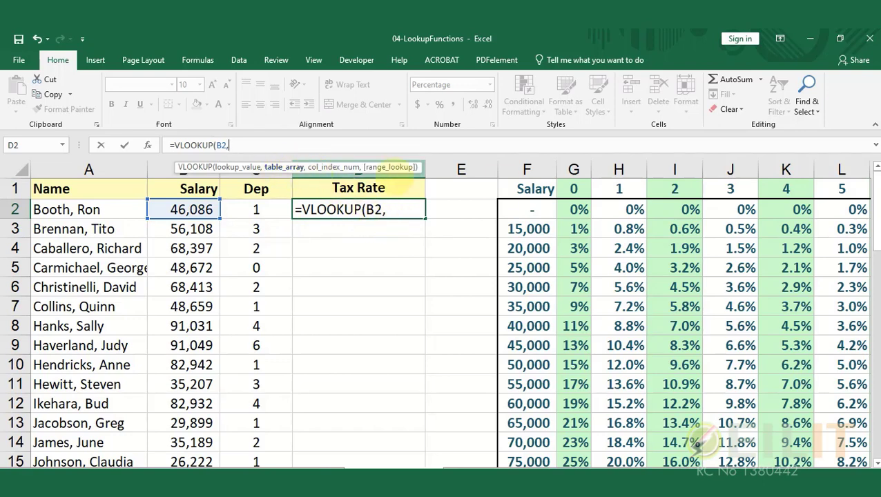
Complete the VLOOKUP in D2 with table array F:M and column index C2+2, omitting the range lookup argument for an approximate match.
left_click_drag(526, 169, 704, 169)
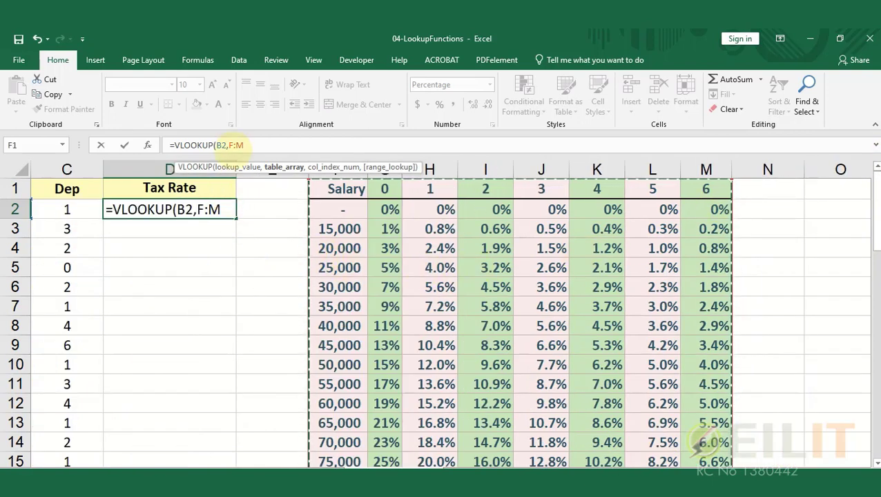
left_click(243, 145)
type(",")
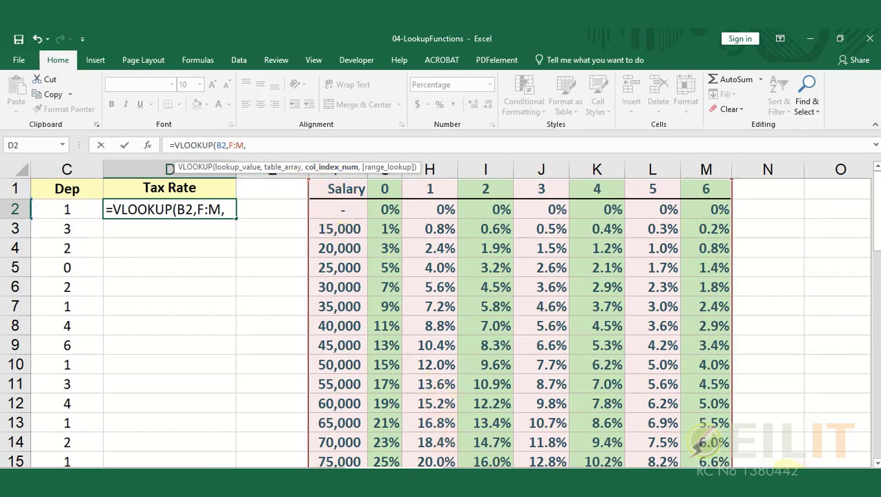
scroll(700, 438, "left", 2)
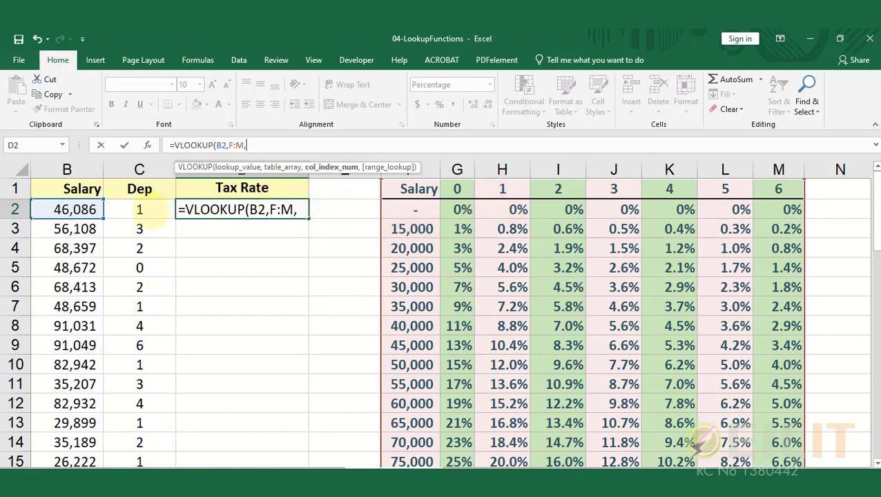
left_click(145, 209)
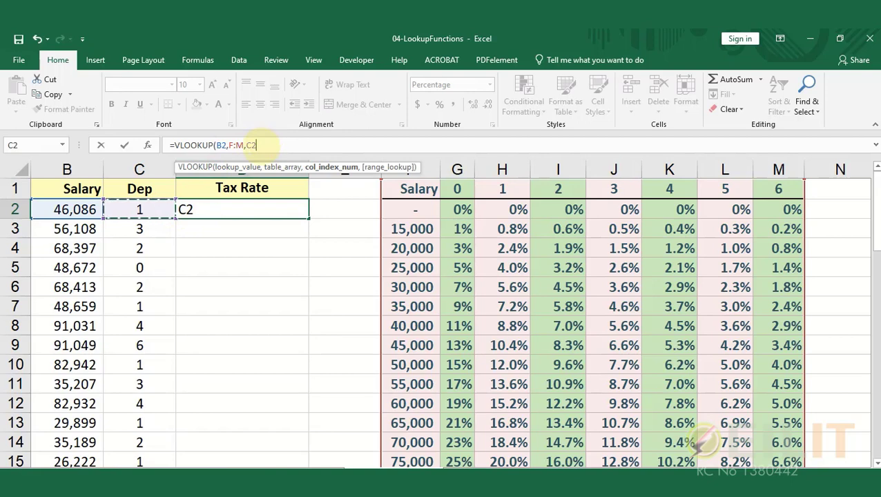
type("+")
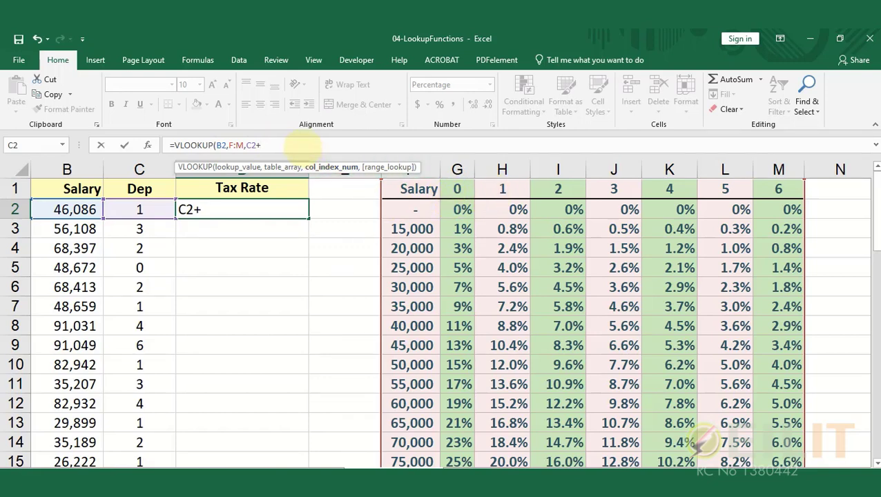
type("2")
type(")")
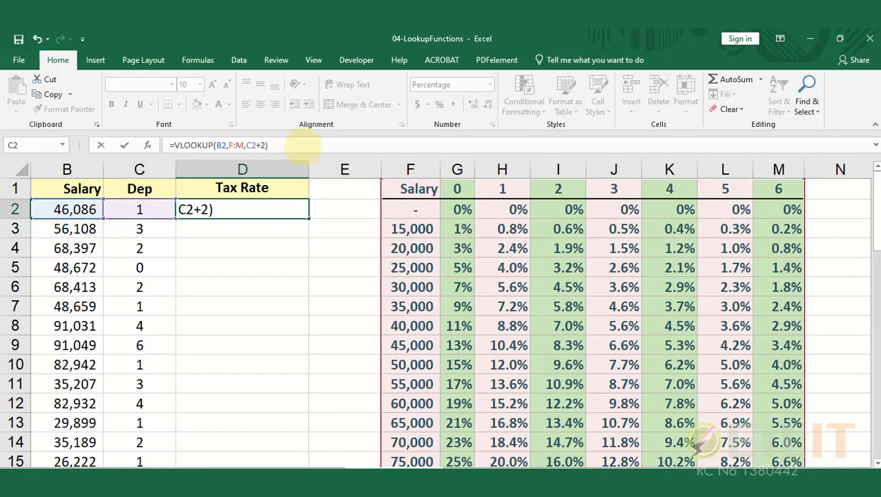
key("Return")
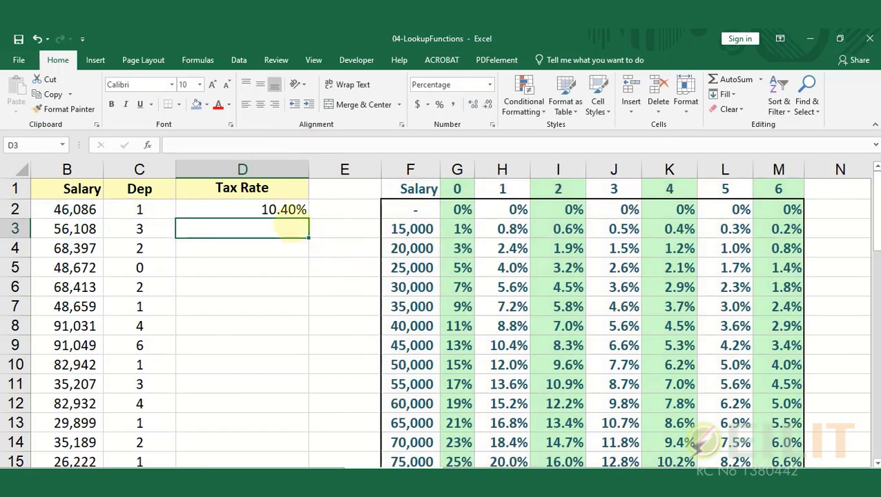
Fill the approximate-match VLOOKUP from D2 down the Tax Rate column and look over the rates beside the table.
left_click(283, 211)
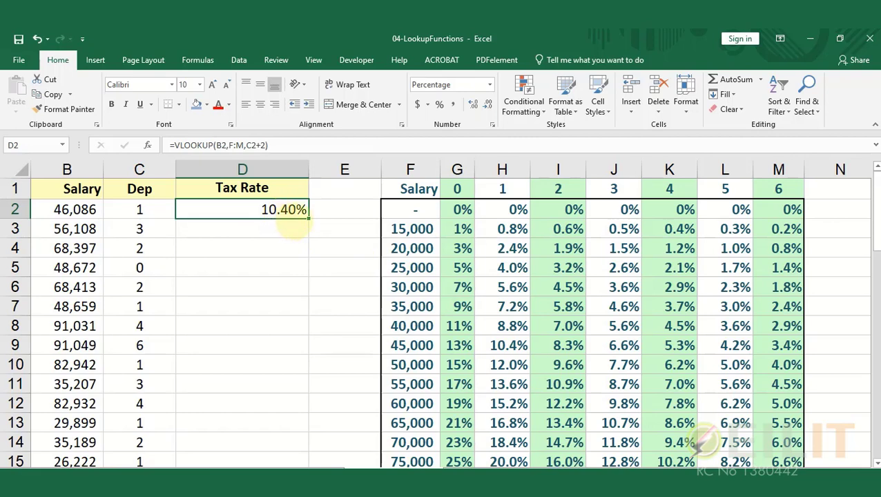
double_click(309, 217)
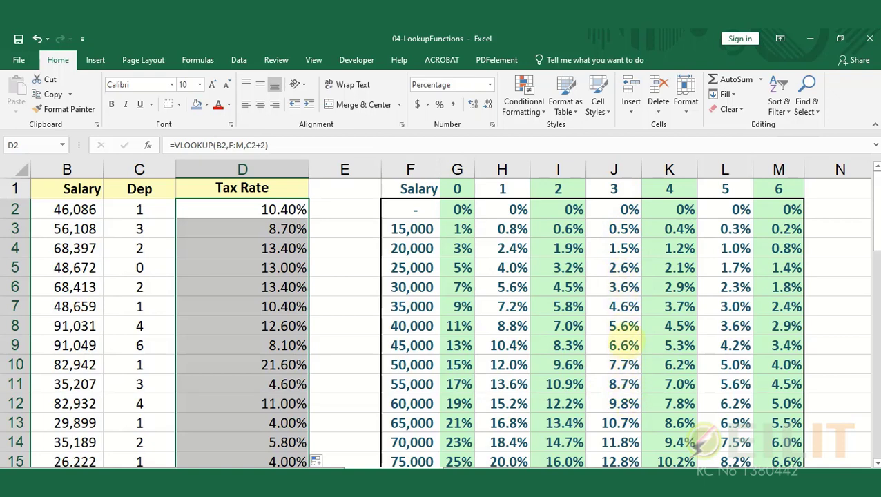
scroll(625, 359, "down", 2)
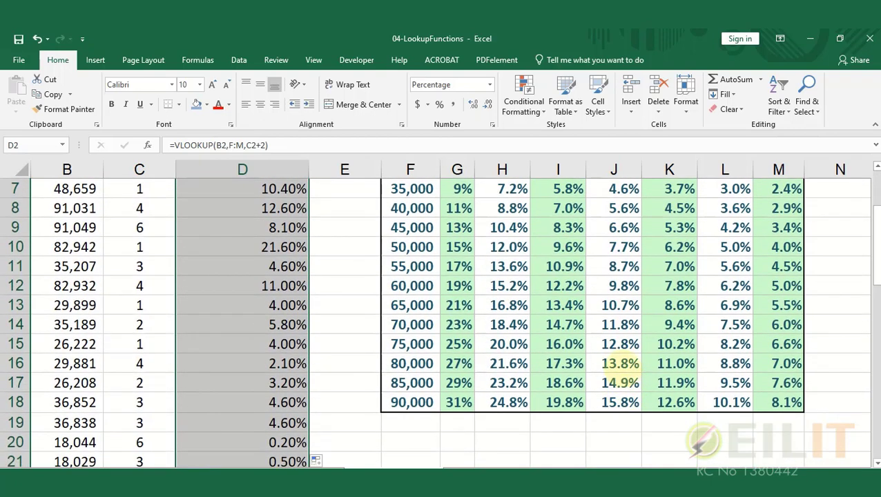
scroll(620, 364, "up", 1)
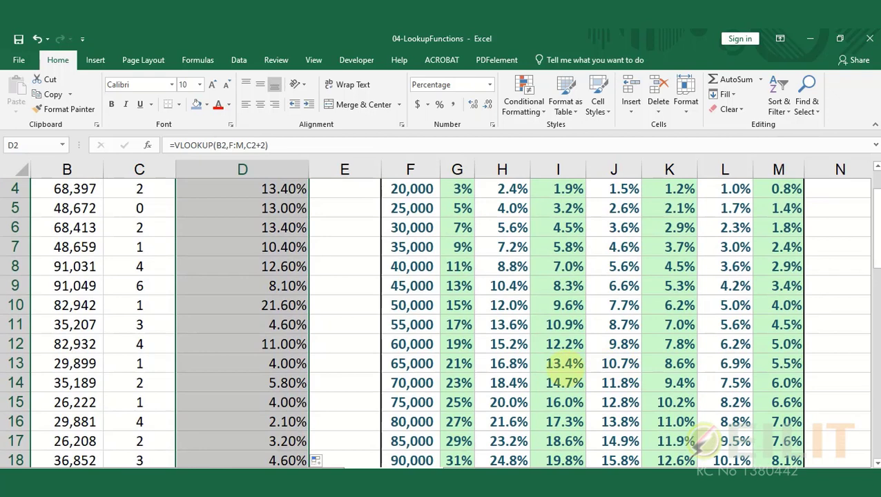
scroll(565, 339, "up", 1)
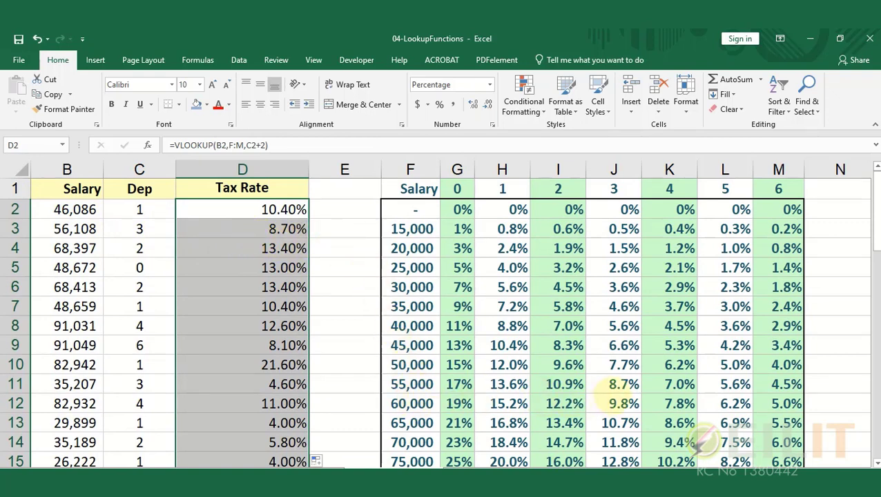
Check the tax rates in D3 and D4 against the matching table cells J11 and I13.
left_click(611, 387)
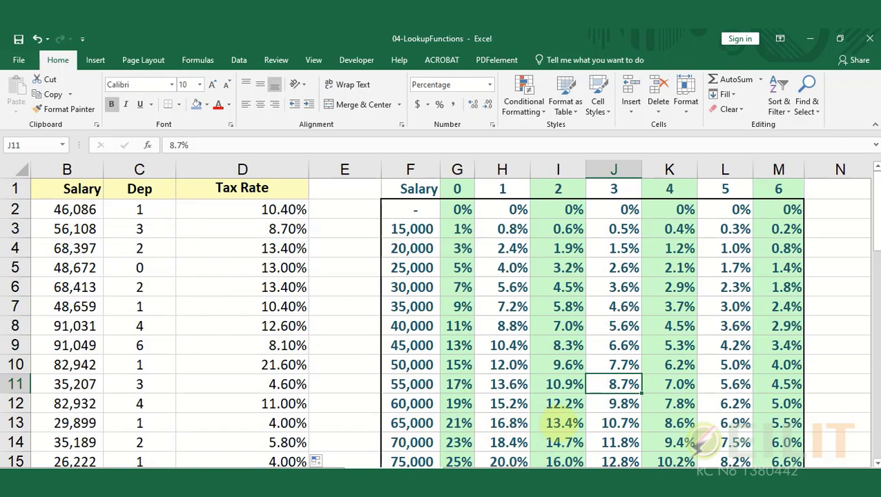
left_click(561, 423)
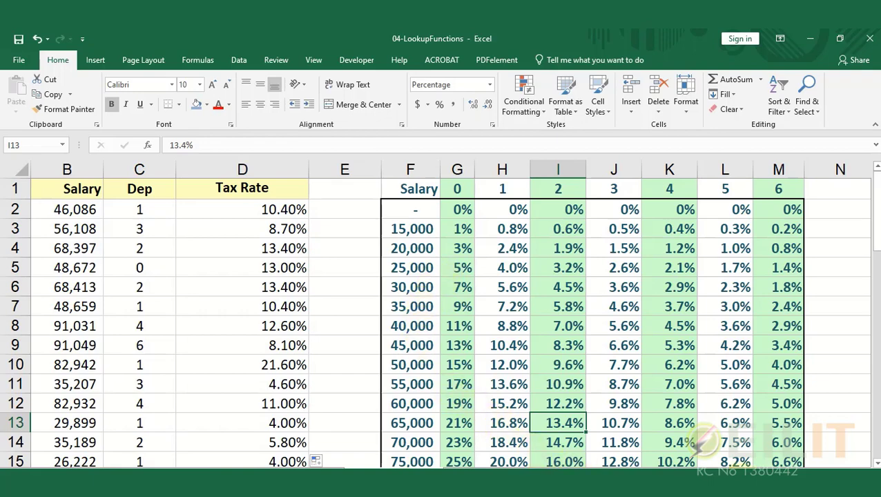
scroll(440, 286, "left", 1)
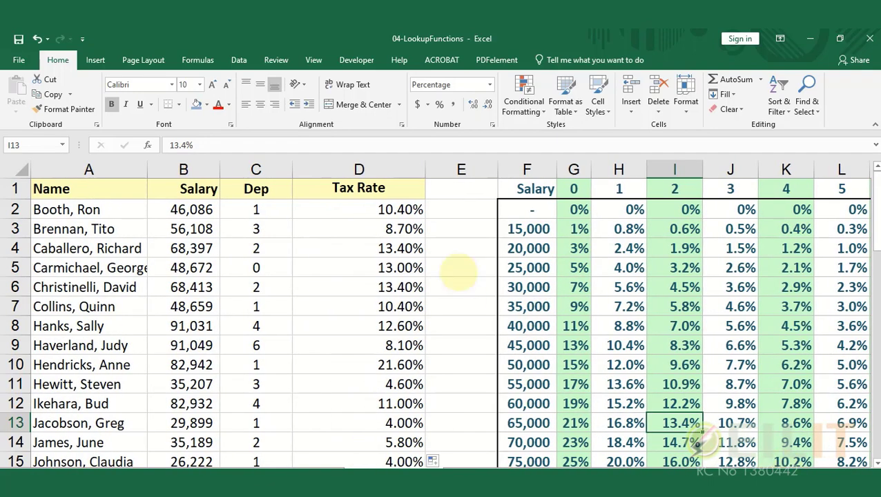
scroll(440, 287, "down", 1)
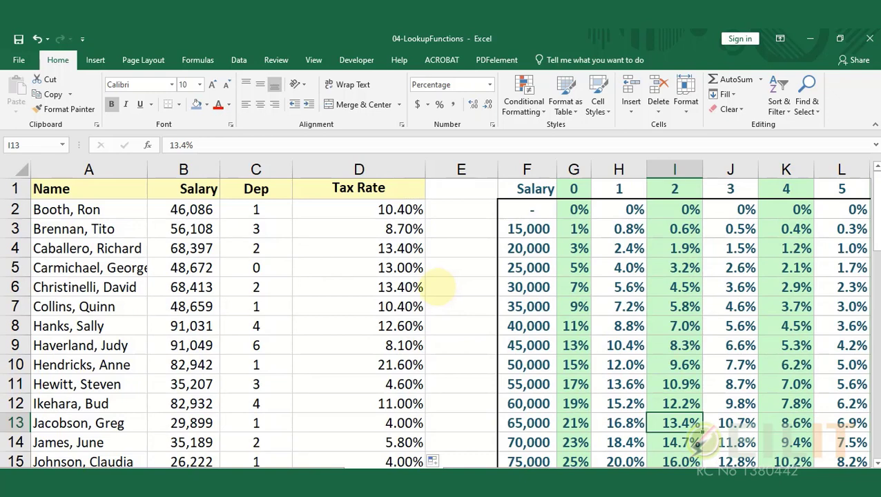